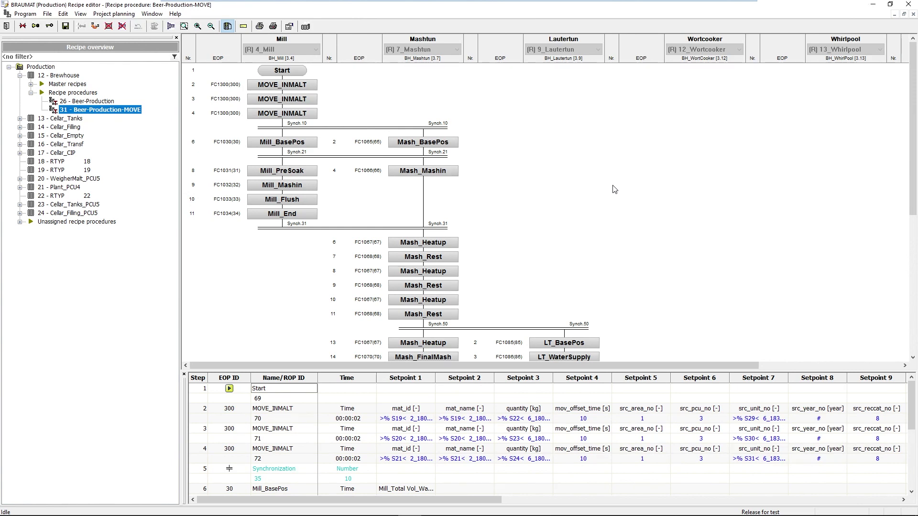
# Step: Inspect Mash_Heatup's agitator speed and Mt_Temp_FV02 setpoints in the Mashtun step table
pyautogui.click(448, 246)
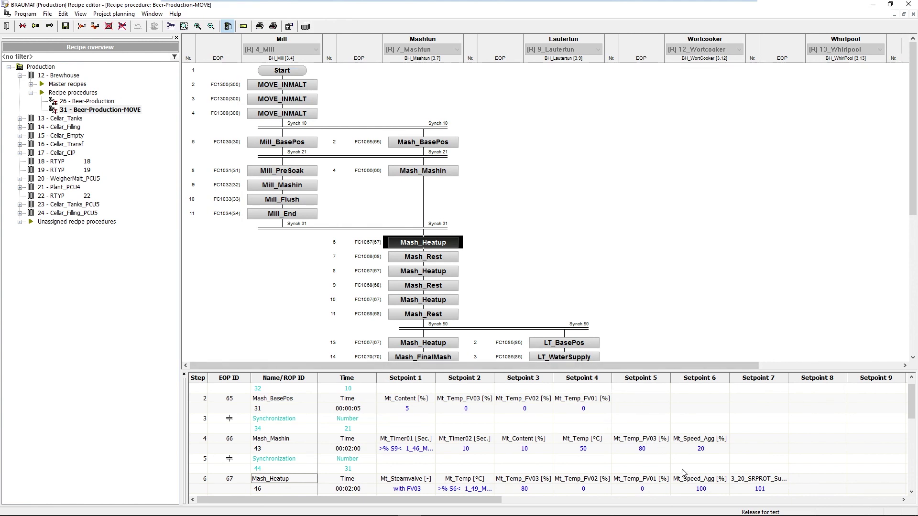
pyautogui.click(692, 489)
pyautogui.click(594, 491)
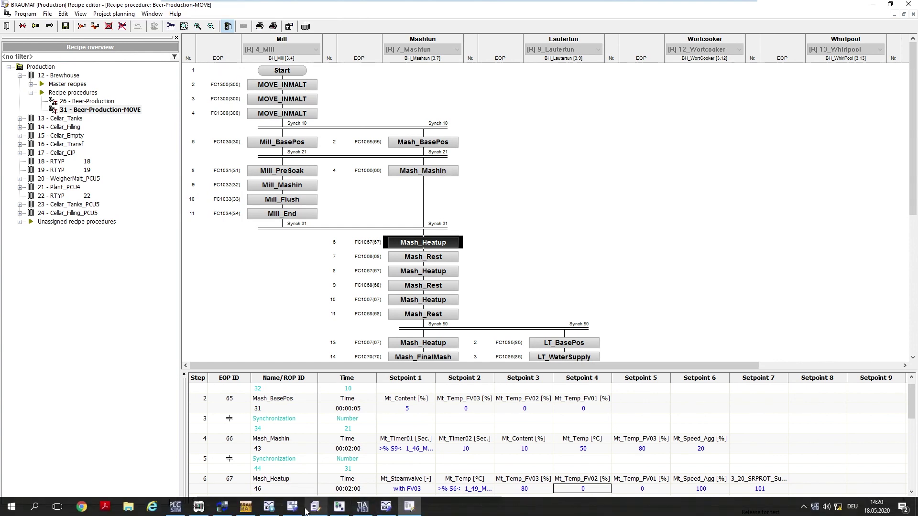
# Step: Show the brewhouse process diagram and view the faceplate of the 90 % FV02 value
pyautogui.click(296, 511)
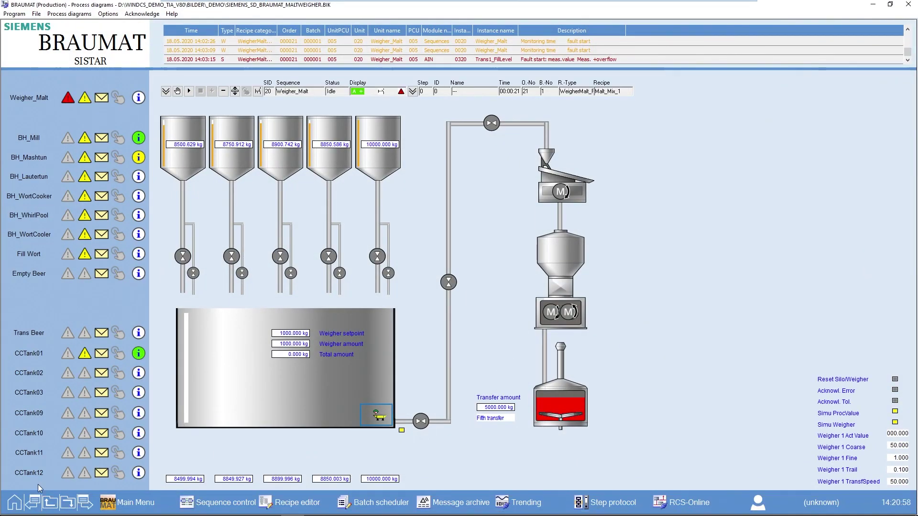
pyautogui.click(14, 503)
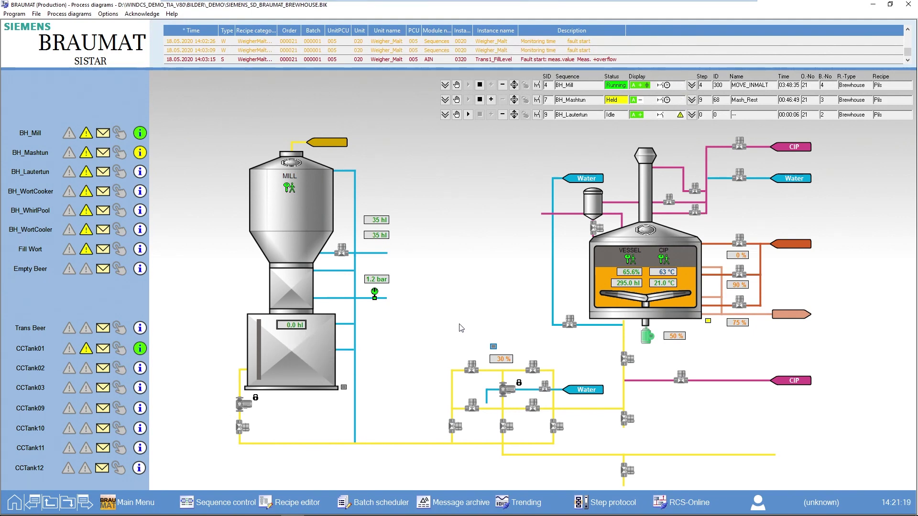
pyautogui.click(740, 286)
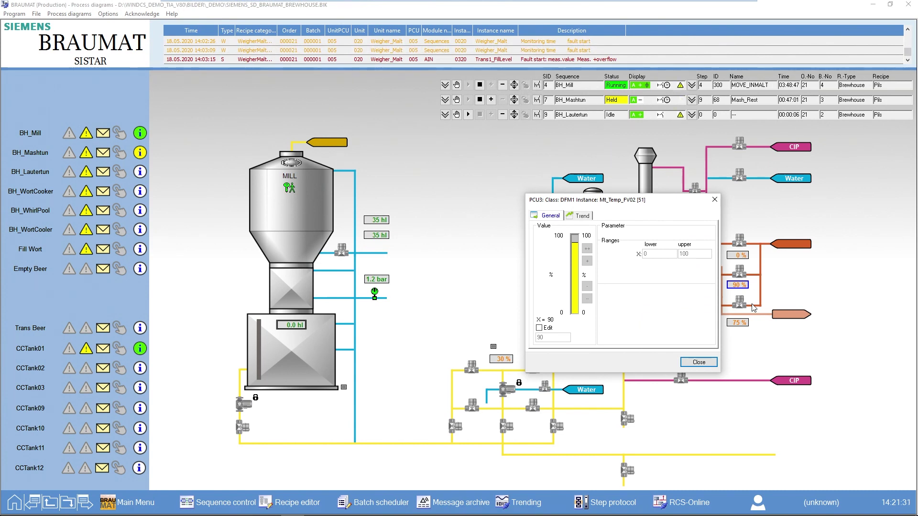
pyautogui.click(714, 200)
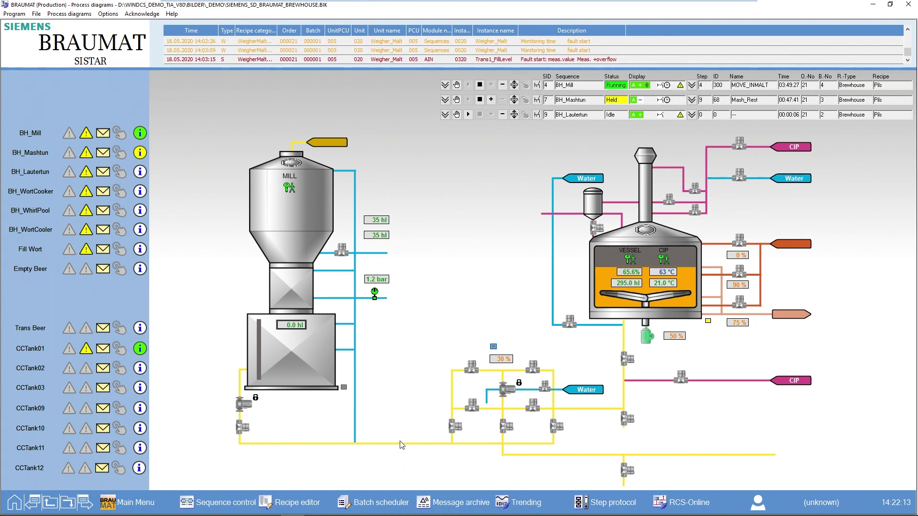
pyautogui.click(603, 503)
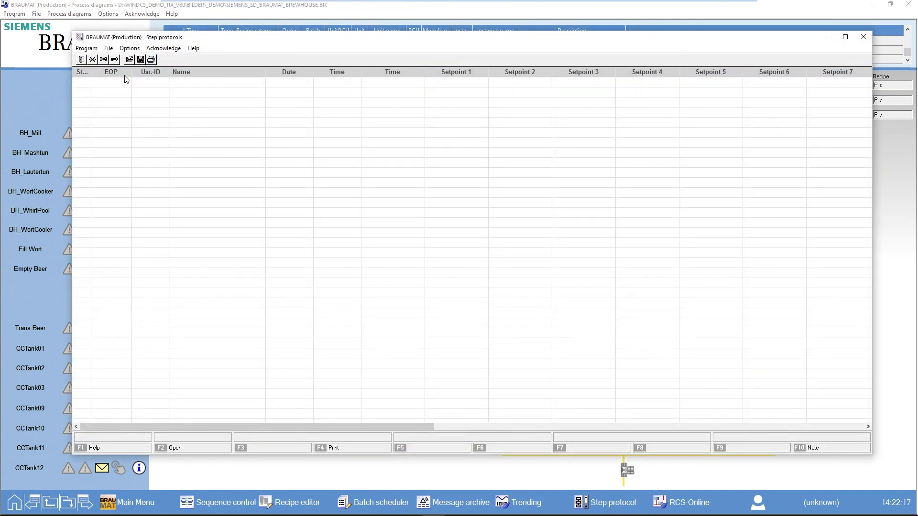
pyautogui.click(130, 60)
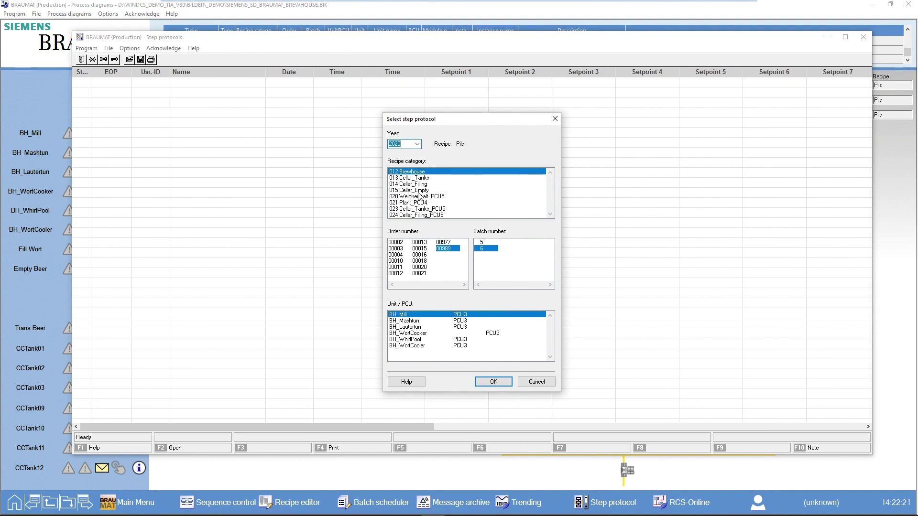
pyautogui.click(405, 321)
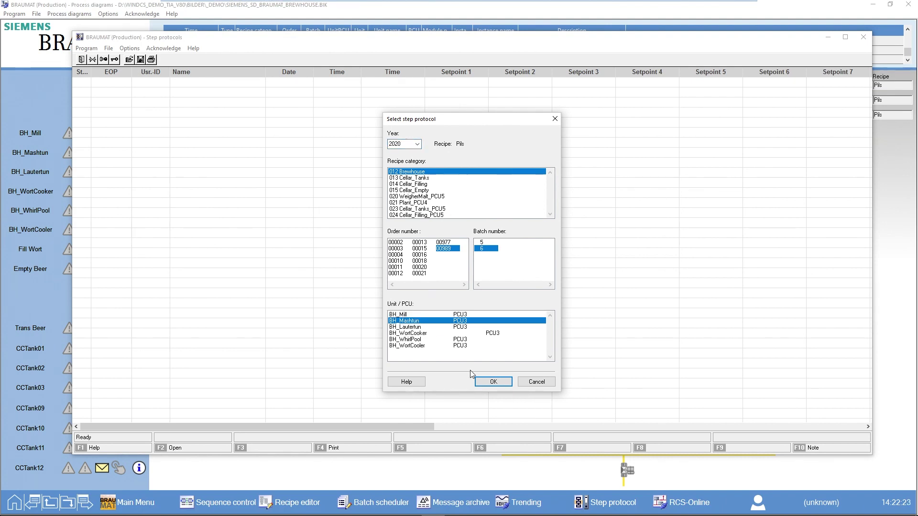
pyautogui.click(492, 384)
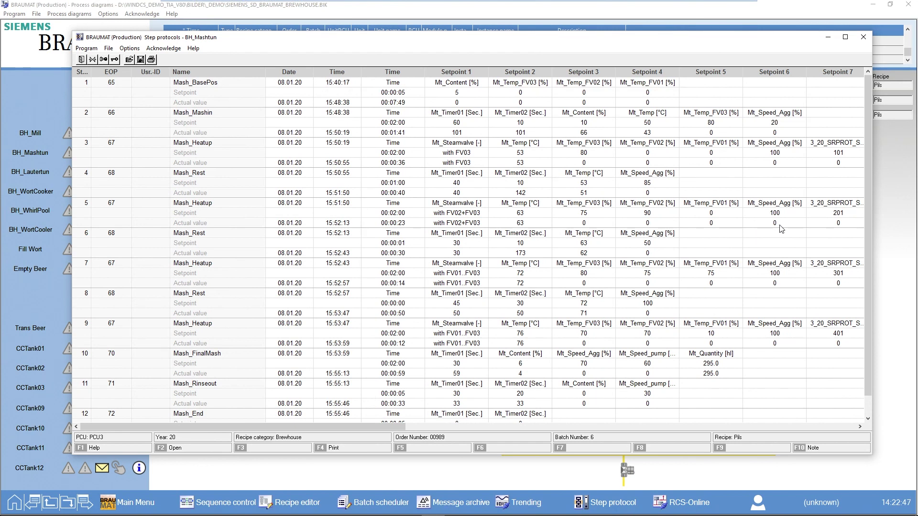
pyautogui.click(863, 37)
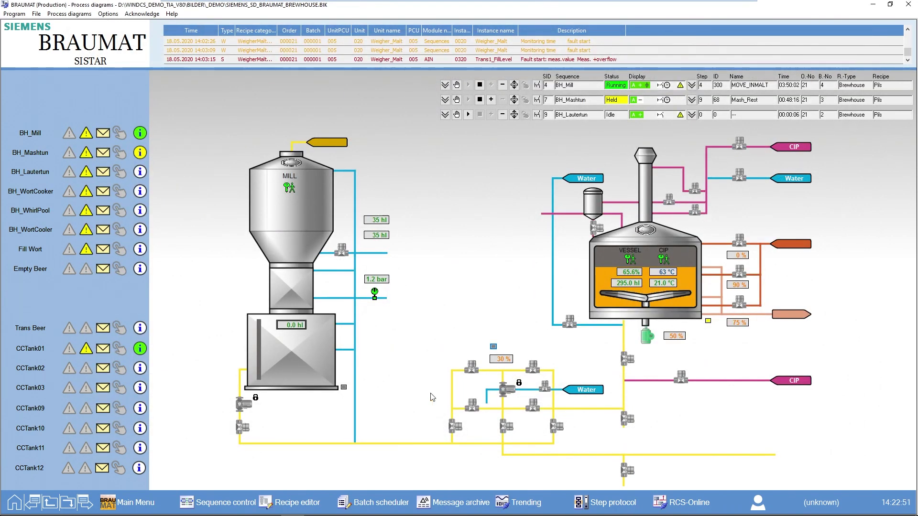
# Step: Open Project planning > Global Reporting Tags in the Recipe editor
pyautogui.click(408, 508)
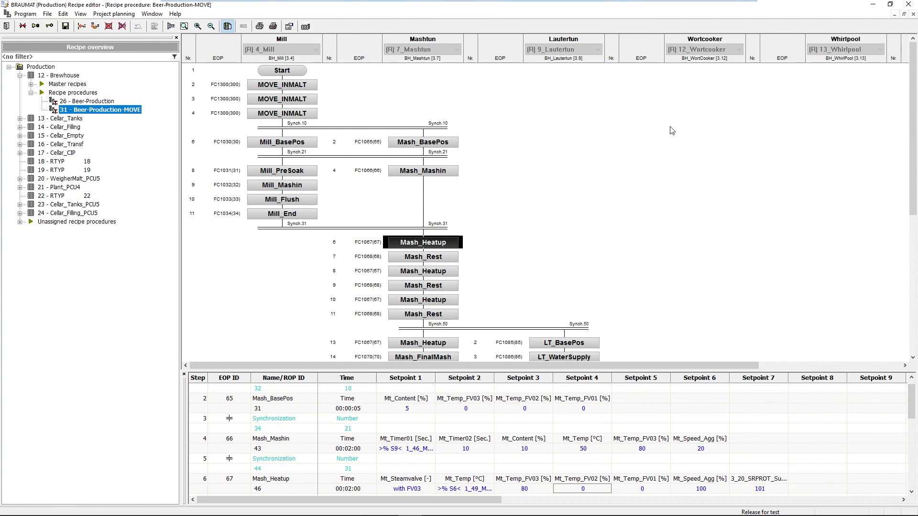
pyautogui.click(99, 16)
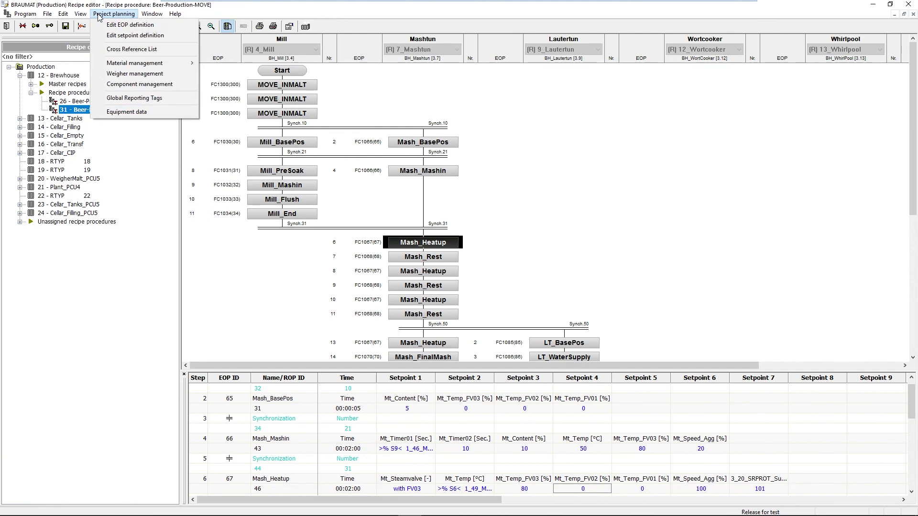
pyautogui.click(133, 97)
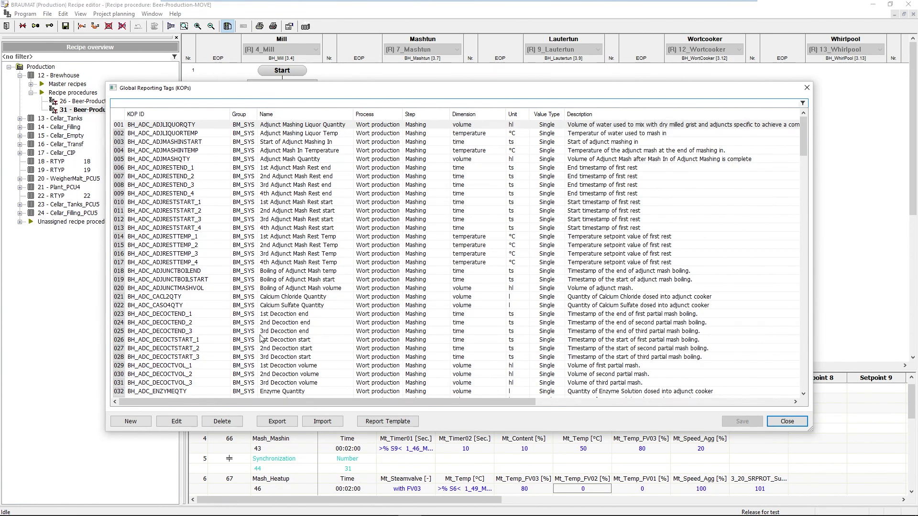
# Step: Open the existing global batch report template in Excel, review BatchReport and BatchReport_RawData sheets, close it
pyautogui.click(386, 423)
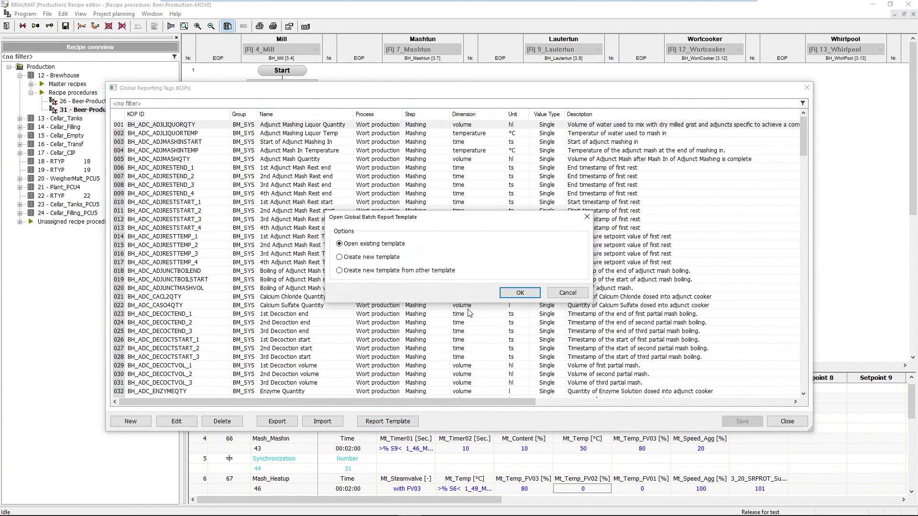
pyautogui.click(519, 294)
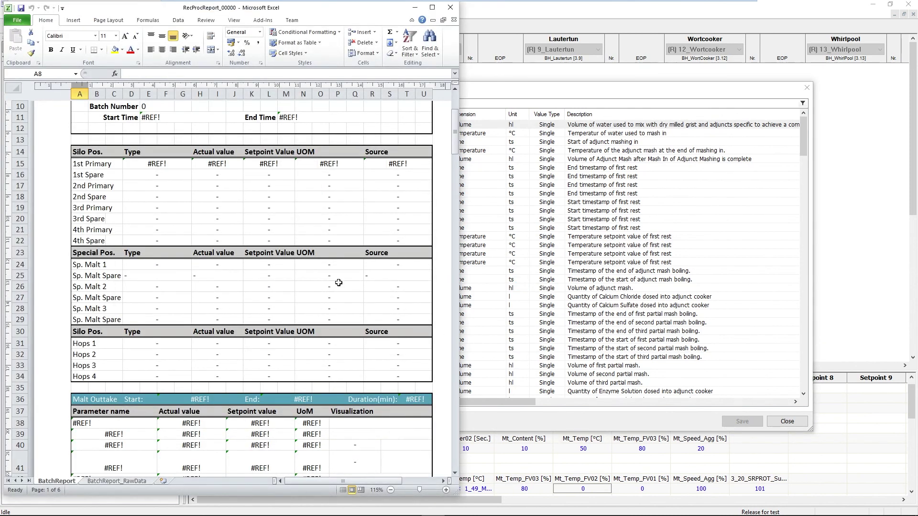
pyautogui.scroll(3, 337, 281)
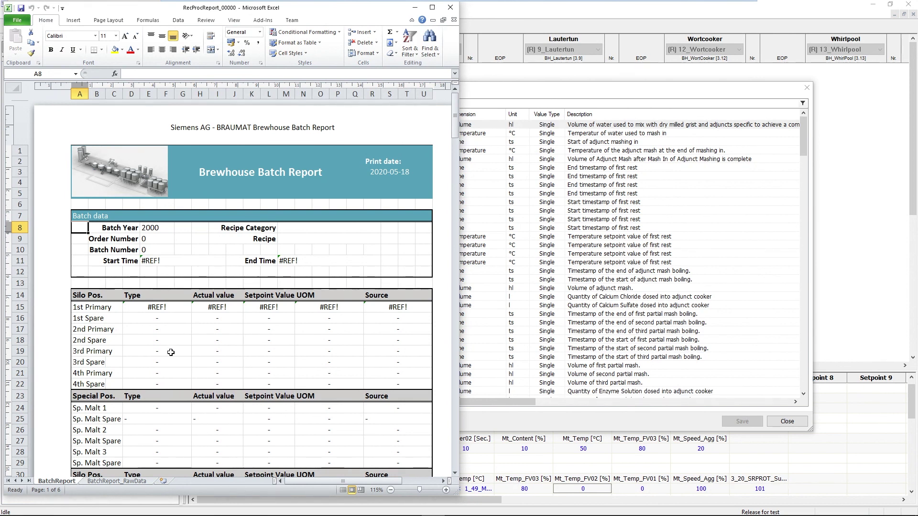
pyautogui.click(106, 481)
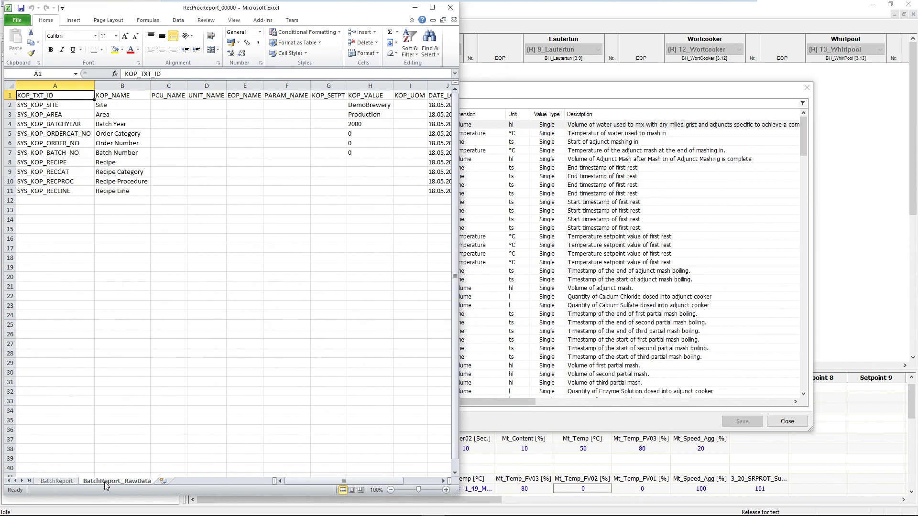
pyautogui.click(58, 482)
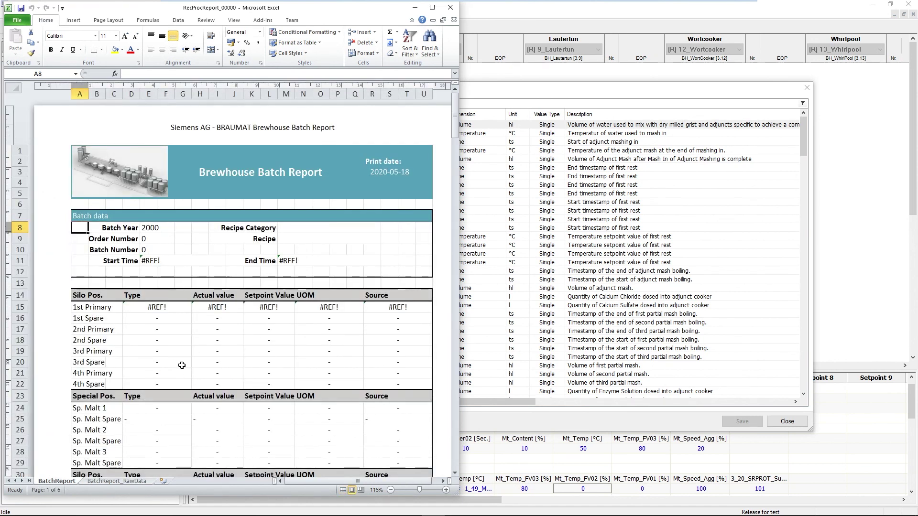
pyautogui.scroll(-5, 181, 365)
pyautogui.scroll(-4, 181, 365)
pyautogui.scroll(-7, 182, 365)
pyautogui.scroll(-5, 181, 364)
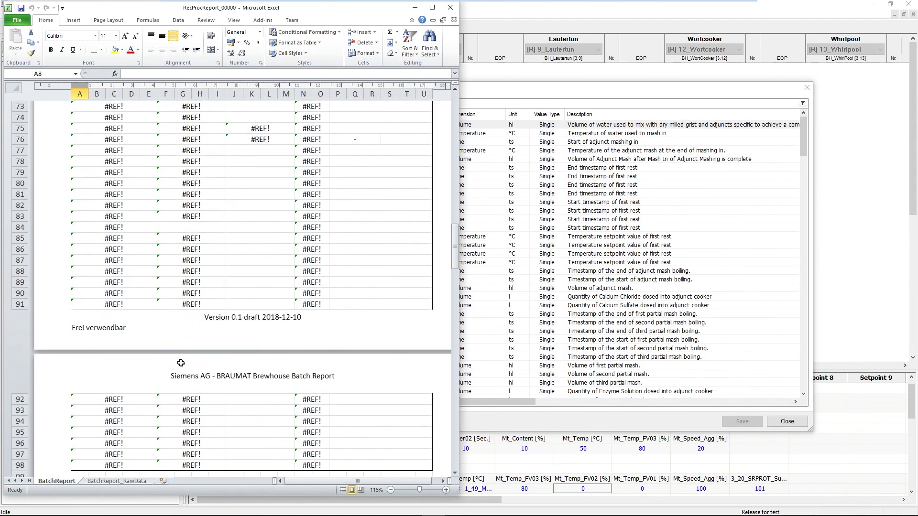
pyautogui.scroll(-4, 181, 362)
pyautogui.scroll(-7, 181, 362)
pyautogui.scroll(-4, 181, 362)
pyautogui.scroll(-4, 182, 363)
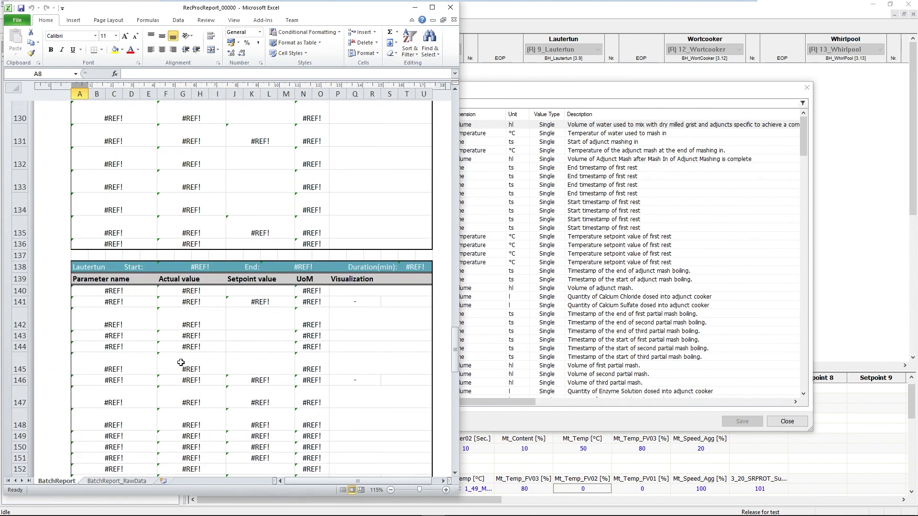
pyautogui.scroll(-4, 182, 363)
pyautogui.scroll(-4, 182, 362)
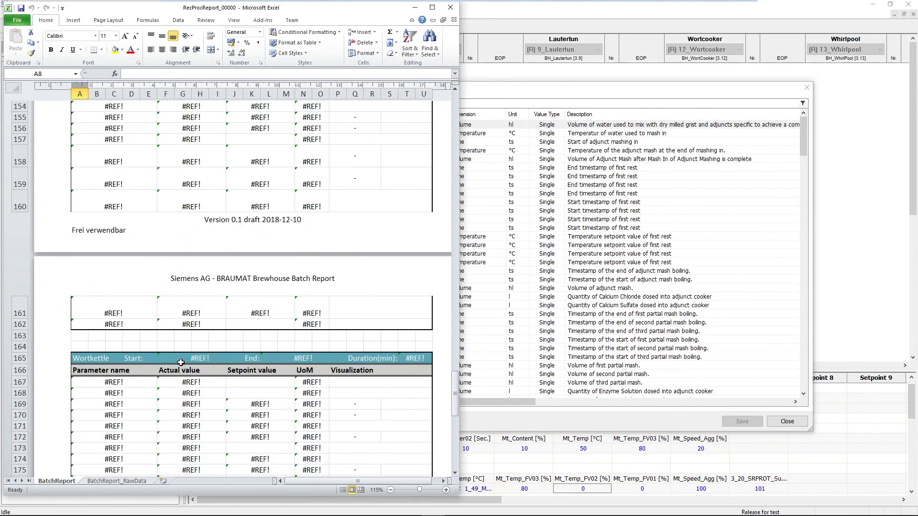
pyautogui.click(451, 9)
# Step: Discard Excel changes, browse the reporting tag import files and cancel, then close the Global Reporting Tags list
pyautogui.click(457, 276)
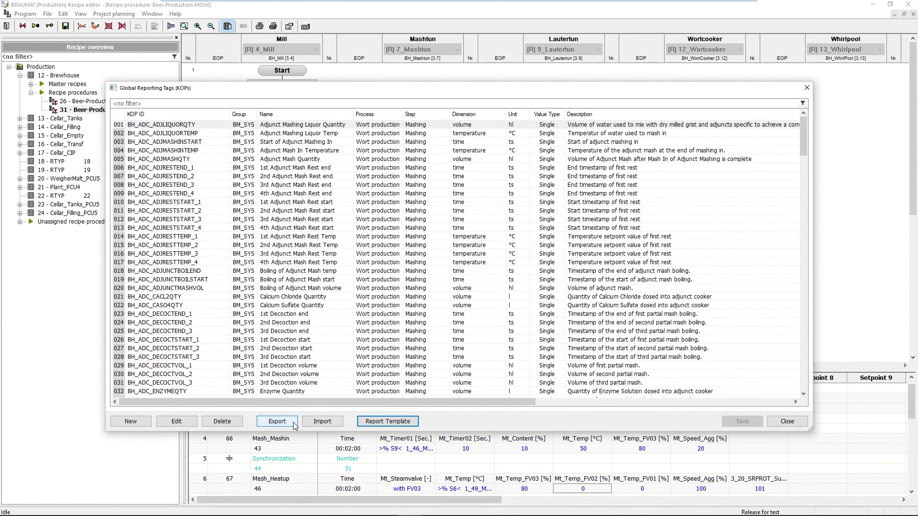
pyautogui.click(322, 421)
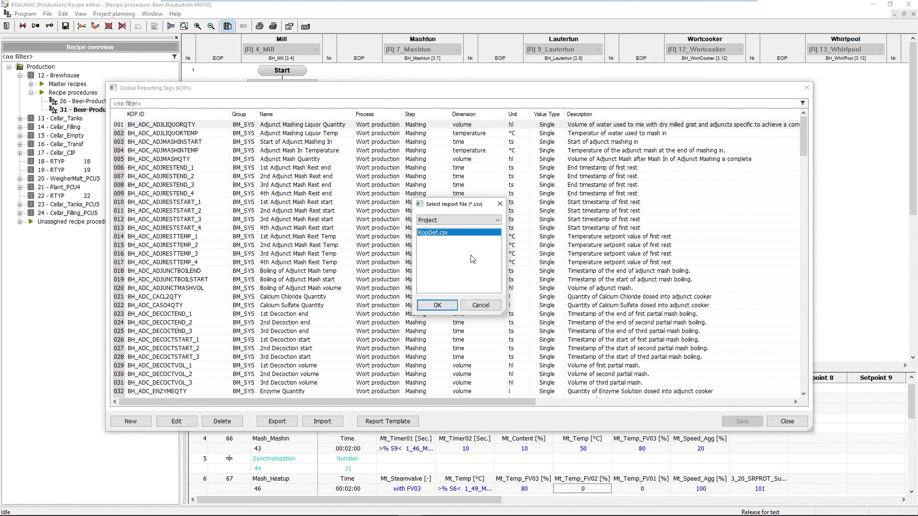
pyautogui.click(498, 221)
pyautogui.click(479, 238)
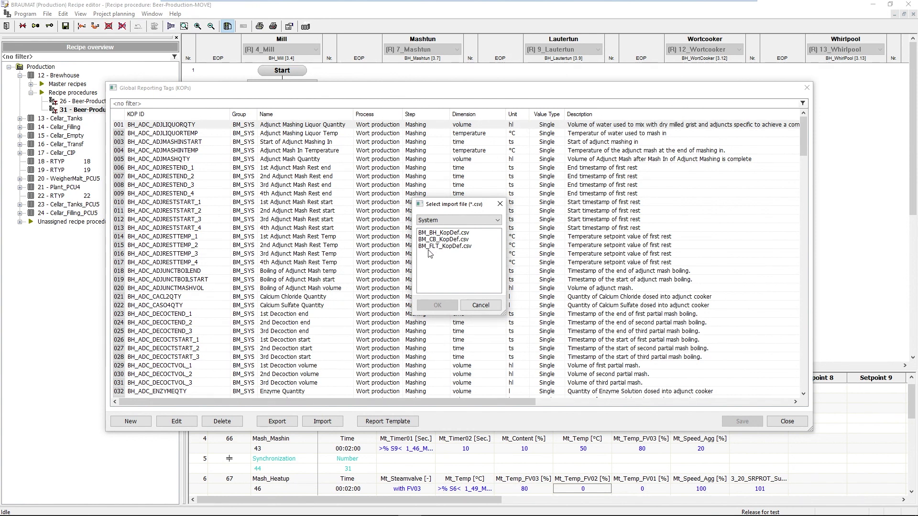
pyautogui.click(480, 306)
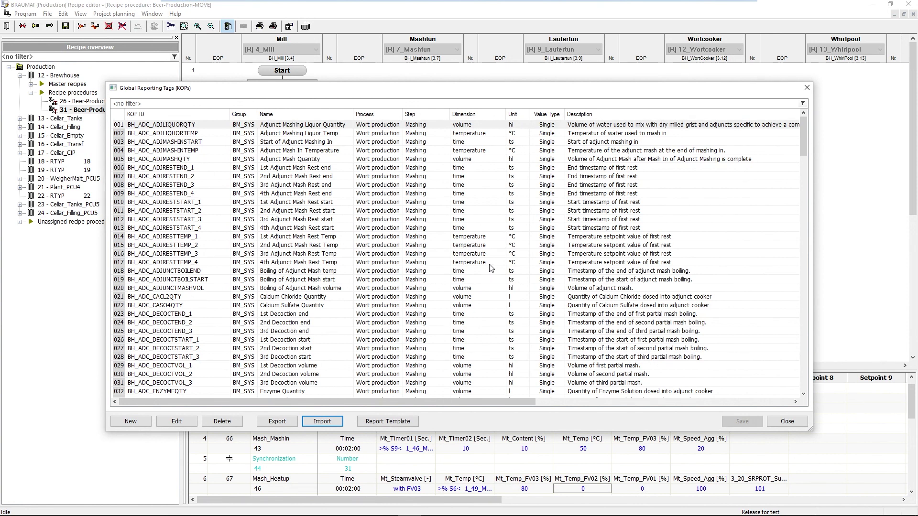
pyautogui.scroll(-4, 469, 233)
pyautogui.scroll(-11, 462, 228)
pyautogui.scroll(-7, 462, 228)
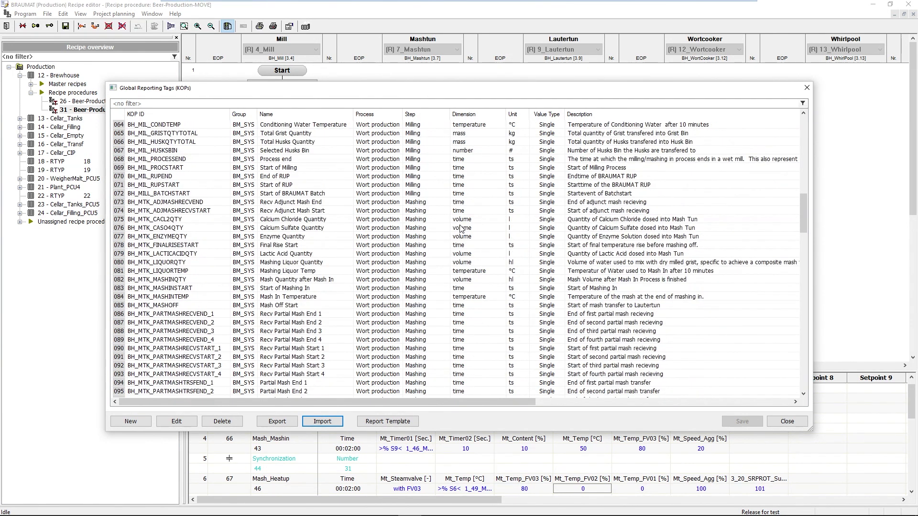
pyautogui.scroll(-8, 463, 228)
pyautogui.scroll(-9, 463, 229)
pyautogui.scroll(-8, 462, 228)
pyautogui.scroll(-6, 461, 229)
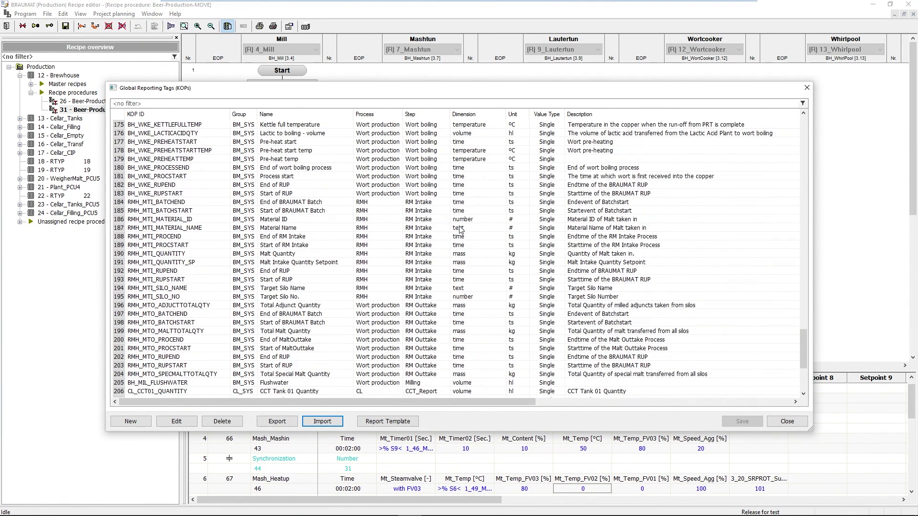
pyautogui.scroll(-7, 462, 229)
pyautogui.scroll(6, 461, 230)
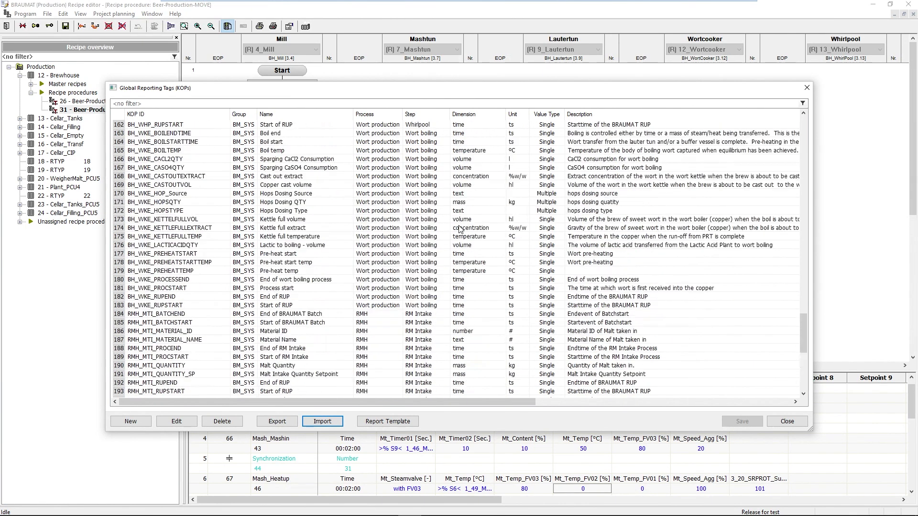
pyautogui.scroll(6, 461, 230)
pyautogui.scroll(6, 461, 230)
pyautogui.scroll(6, 461, 230)
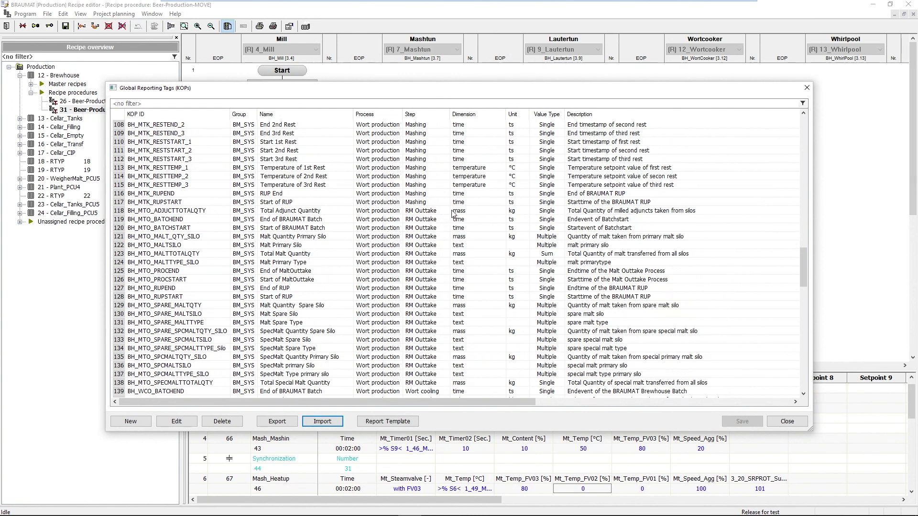
pyautogui.scroll(7, 454, 215)
pyautogui.scroll(7, 454, 215)
pyautogui.scroll(8, 453, 208)
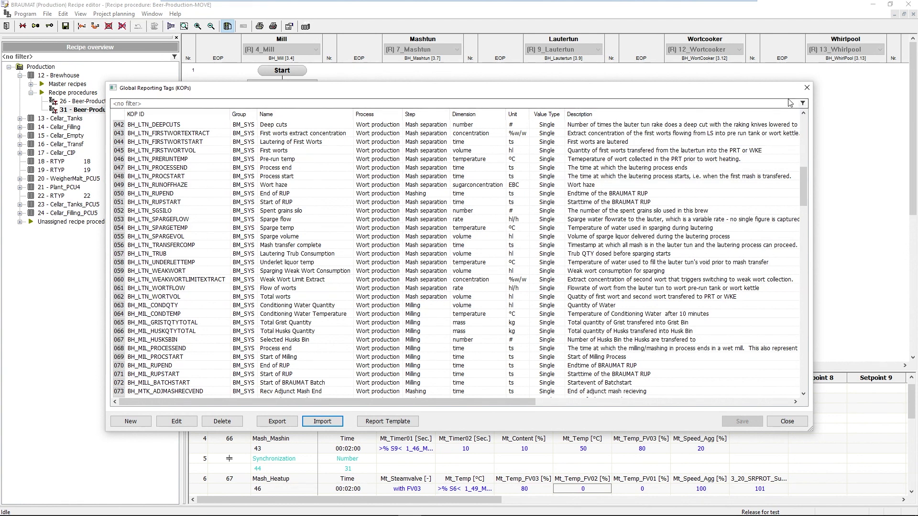
pyautogui.click(805, 91)
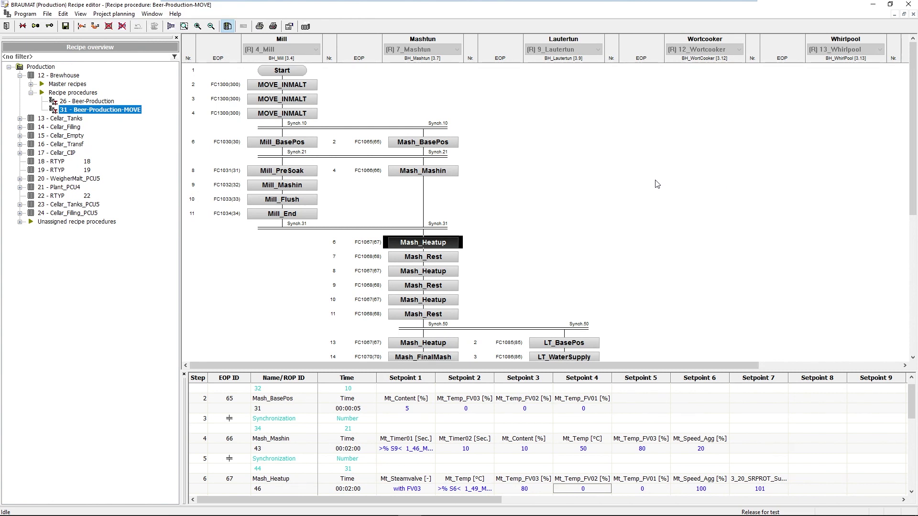
pyautogui.click(422, 244)
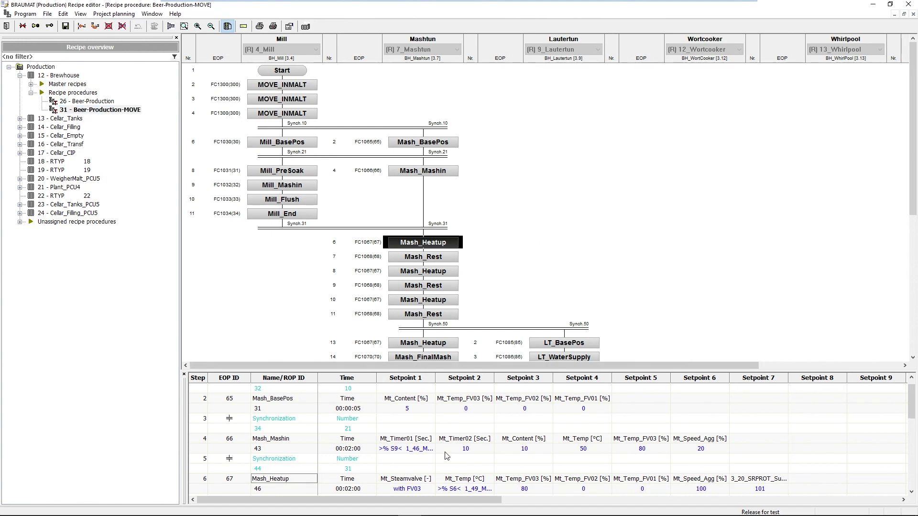
pyautogui.click(585, 450)
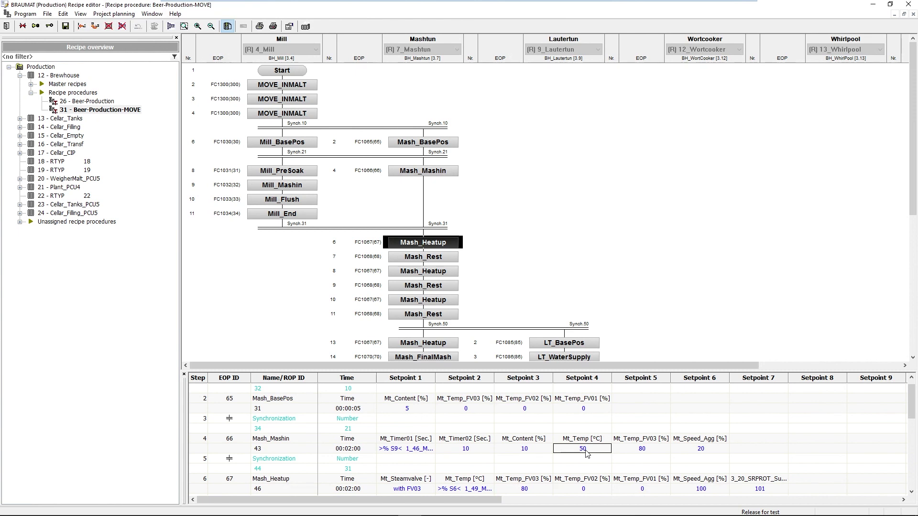
pyautogui.rightClick(584, 451)
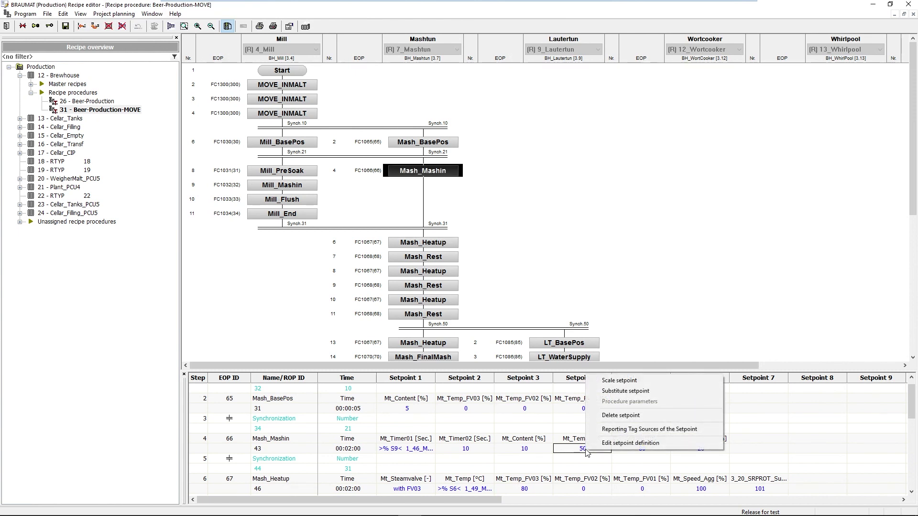
pyautogui.click(642, 430)
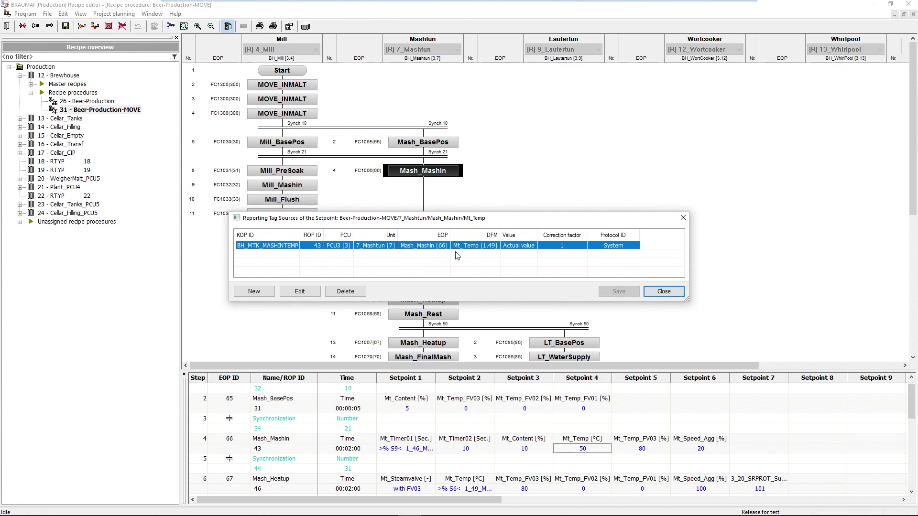
pyautogui.click(683, 217)
pyautogui.click(437, 276)
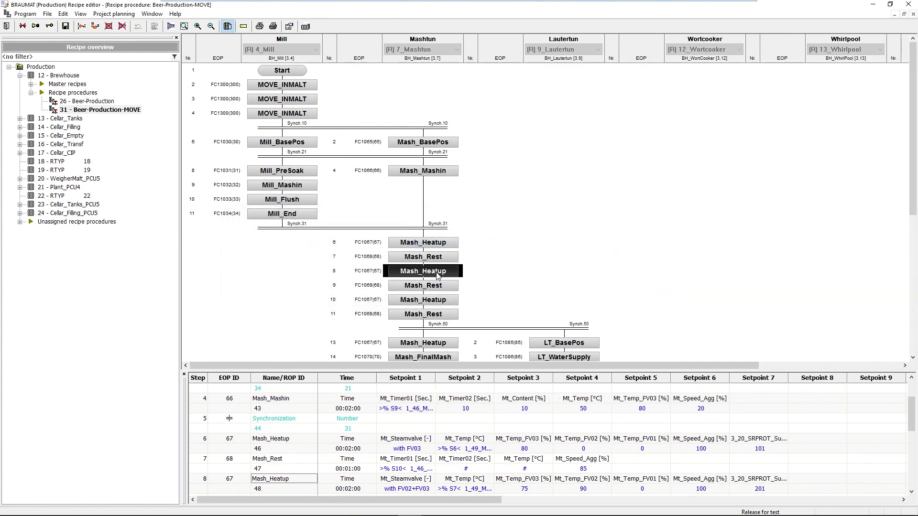
pyautogui.rightClick(533, 470)
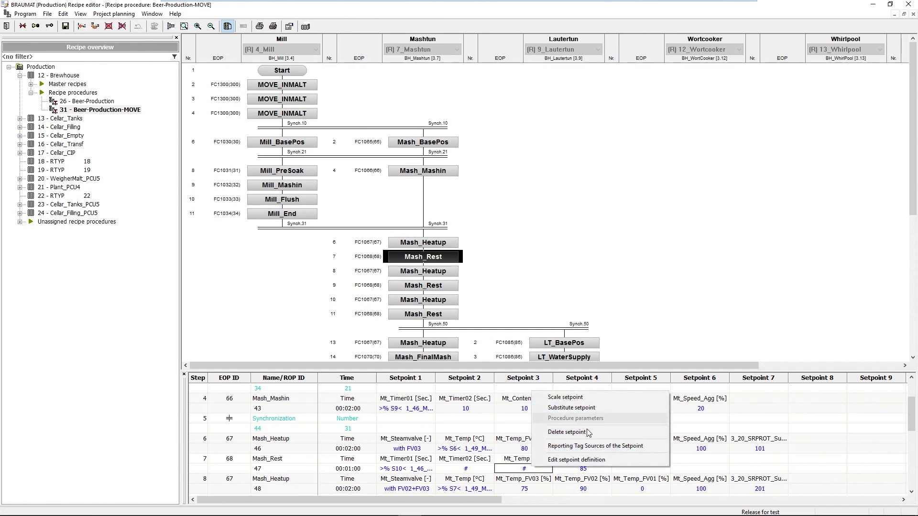
pyautogui.click(588, 446)
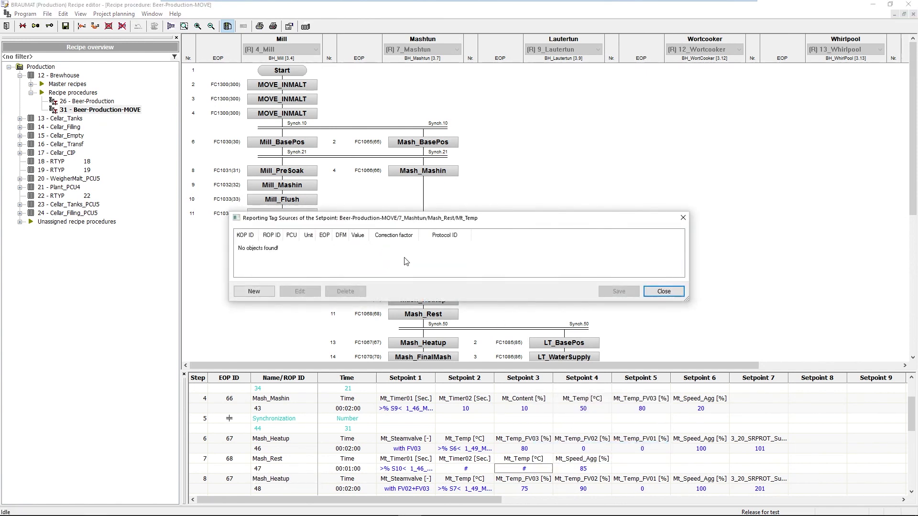
pyautogui.click(653, 291)
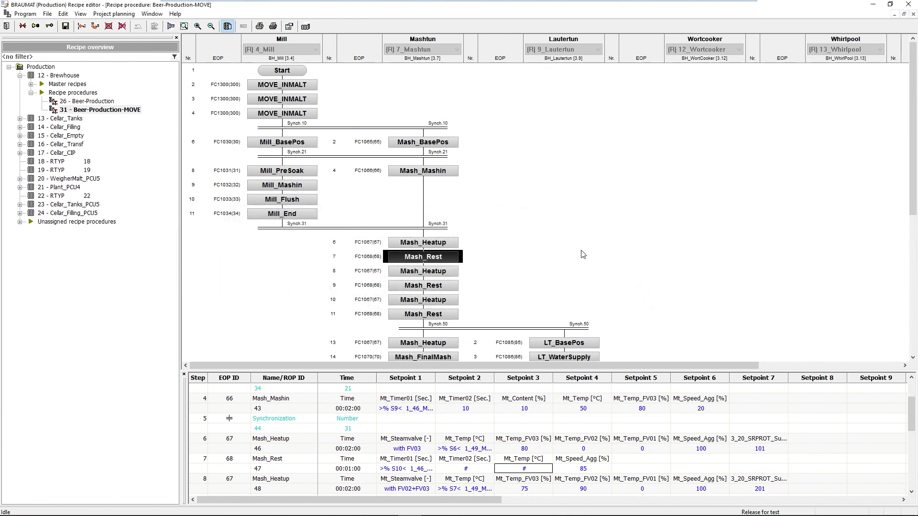
pyautogui.rightClick(282, 87)
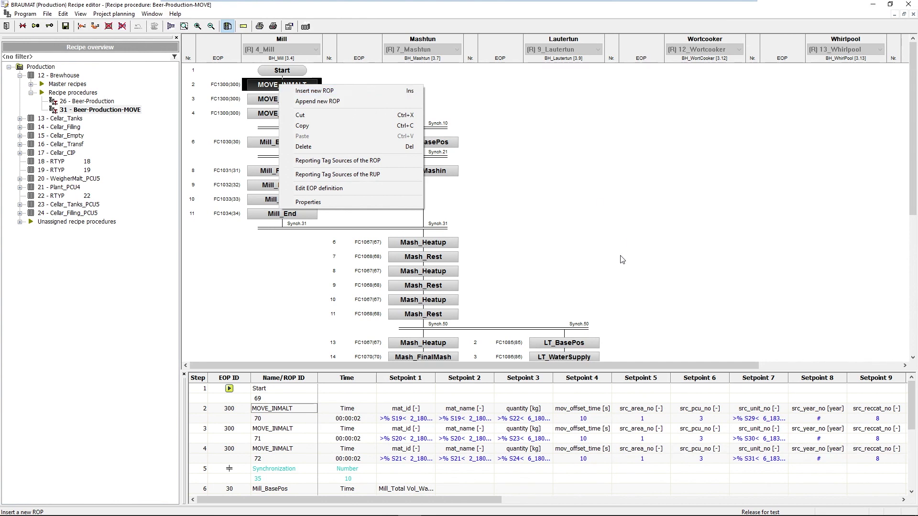
pyautogui.press('Escape')
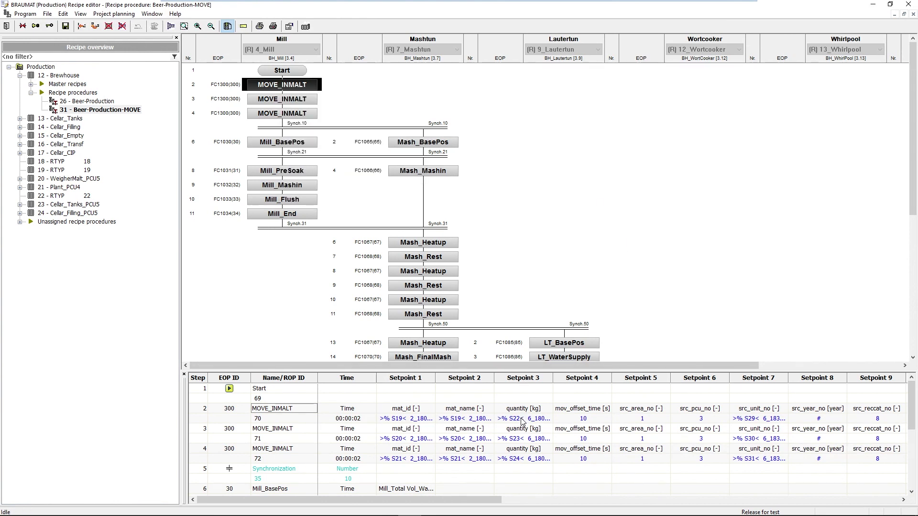
pyautogui.rightClick(455, 419)
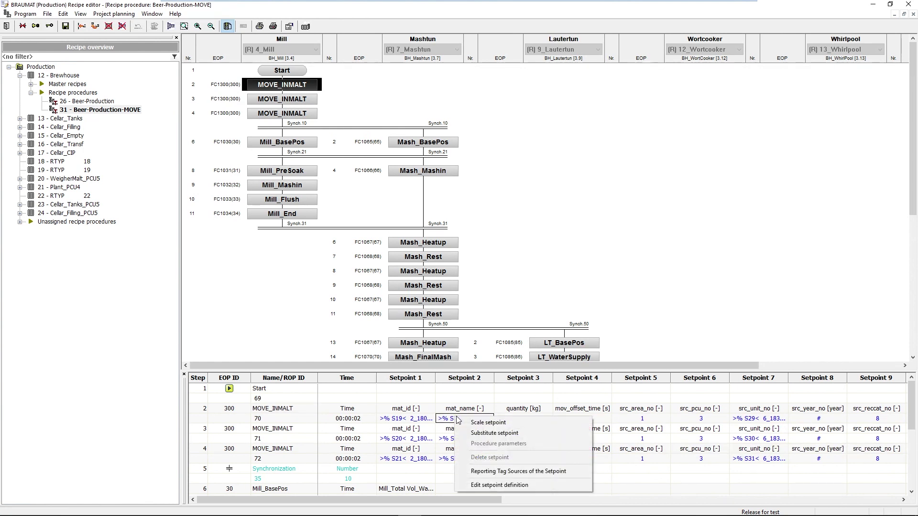
pyautogui.click(485, 472)
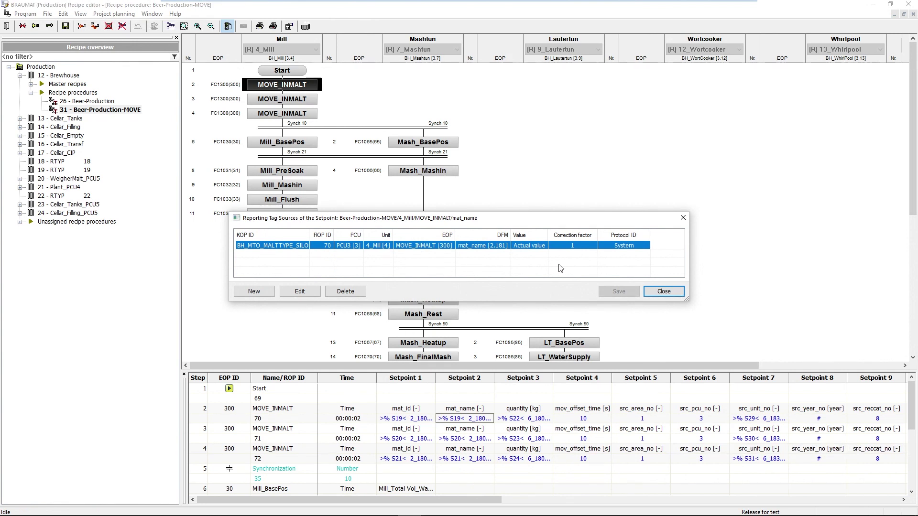
pyautogui.click(663, 292)
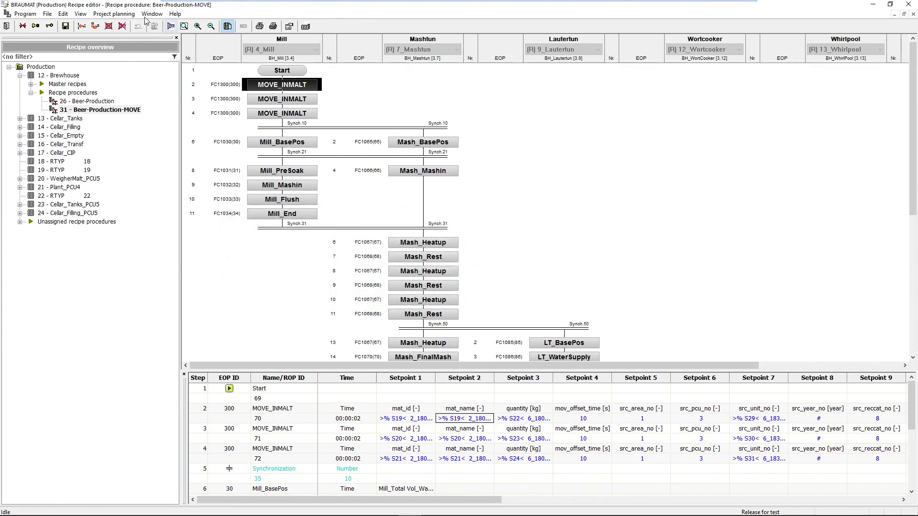
pyautogui.click(122, 14)
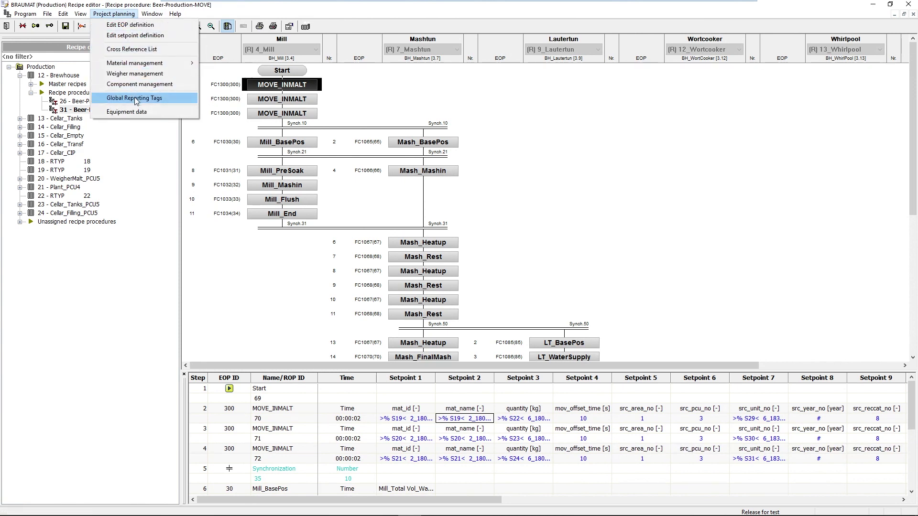
pyautogui.click(164, 98)
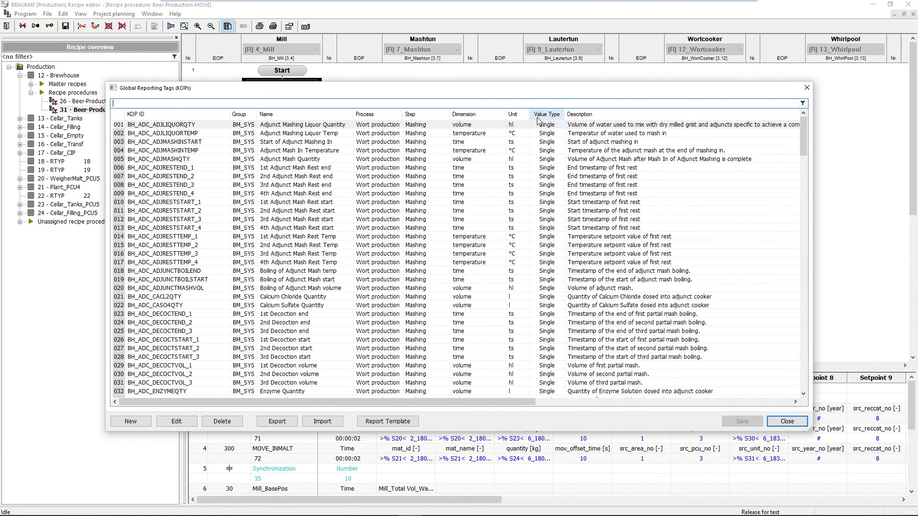
pyautogui.scroll(-15, 793, 164)
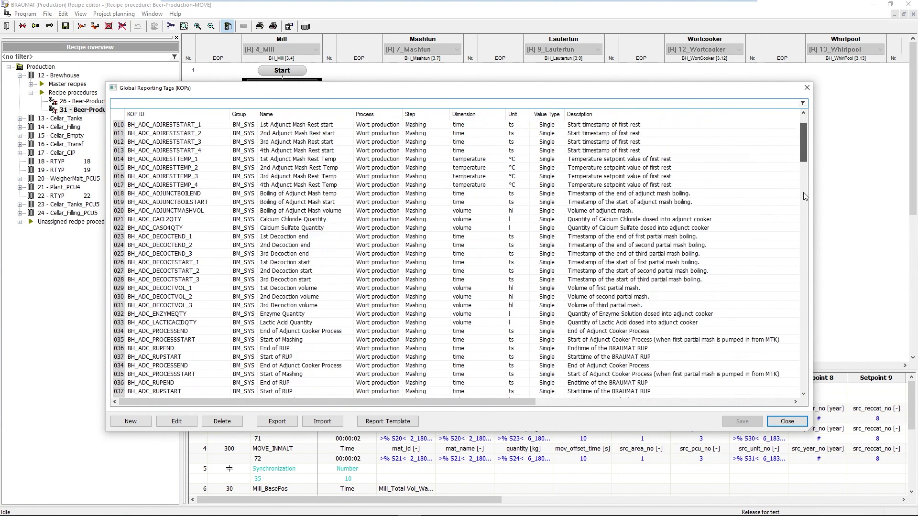
pyautogui.scroll(-15, 789, 287)
pyautogui.scroll(-10, 785, 387)
pyautogui.scroll(-15, 784, 361)
pyautogui.scroll(10, 782, 361)
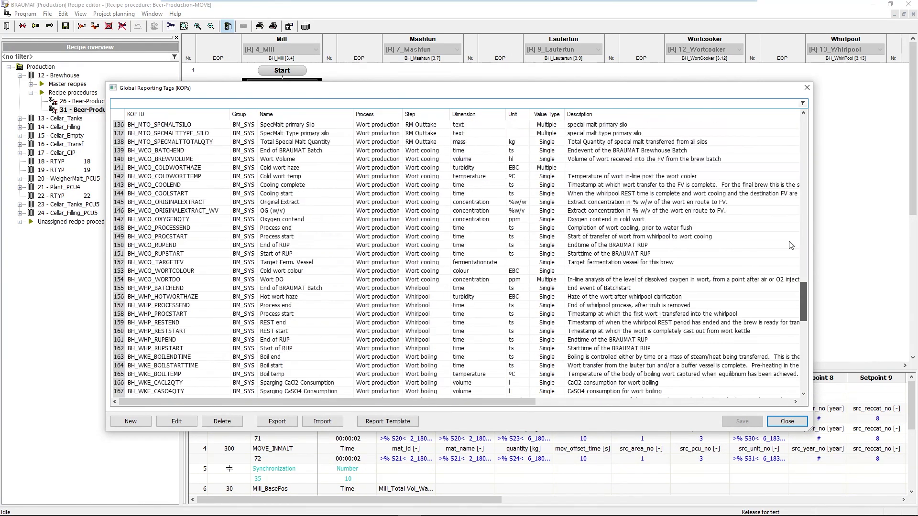
pyautogui.scroll(10, 783, 362)
pyautogui.click(550, 114)
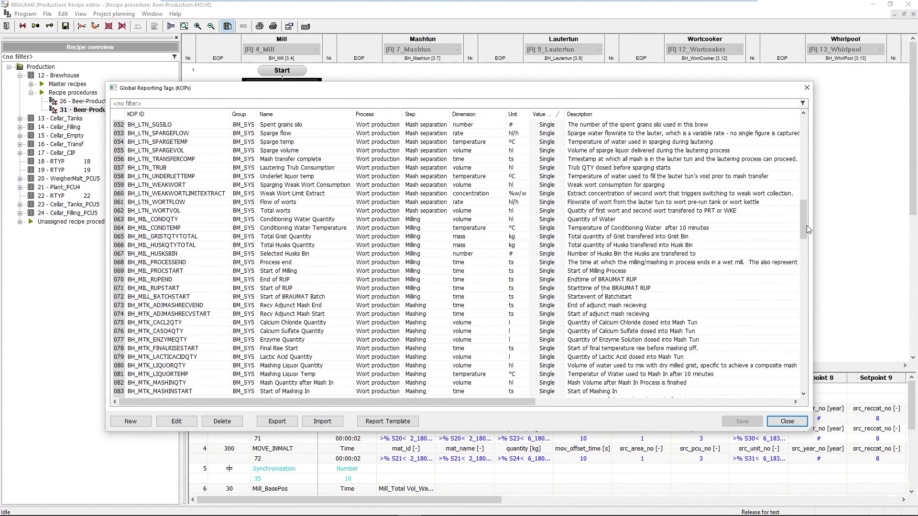
pyautogui.moveTo(806, 228); pyautogui.dragTo(803, 373)
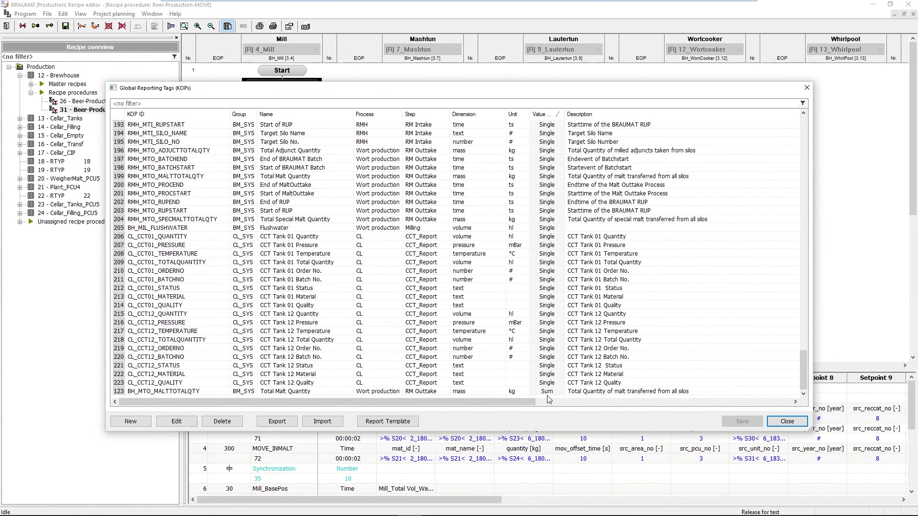
pyautogui.click(786, 421)
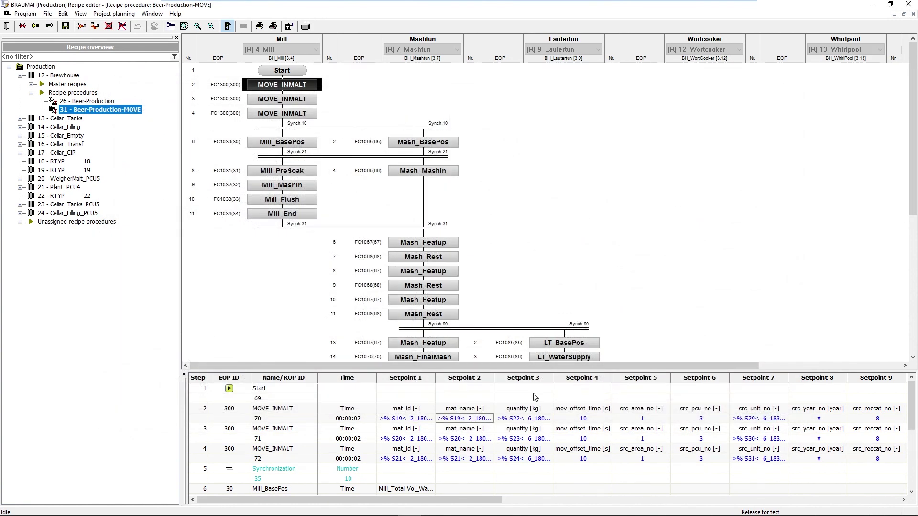
pyautogui.rightClick(523, 419)
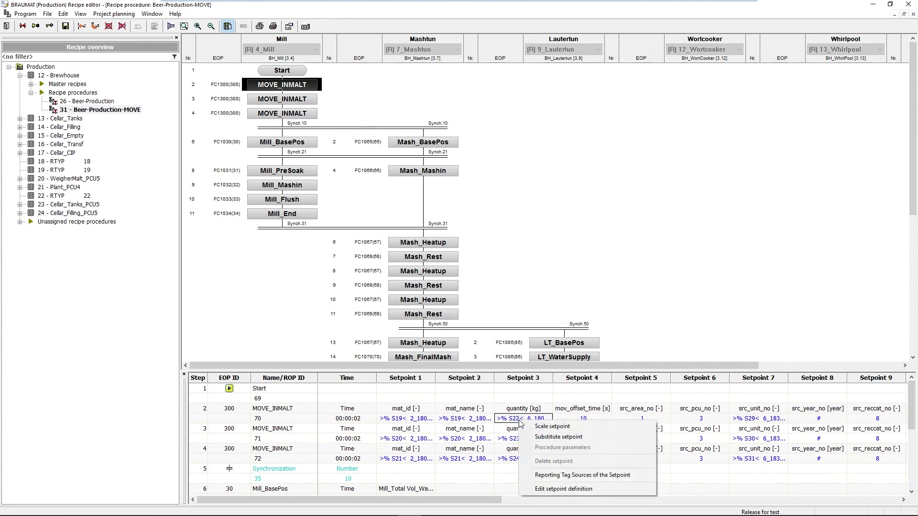
pyautogui.click(559, 476)
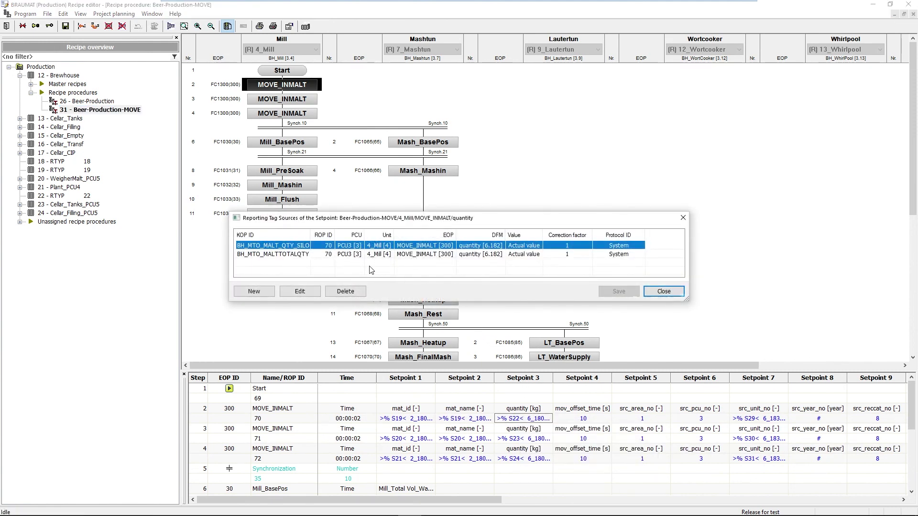
pyautogui.click(285, 254)
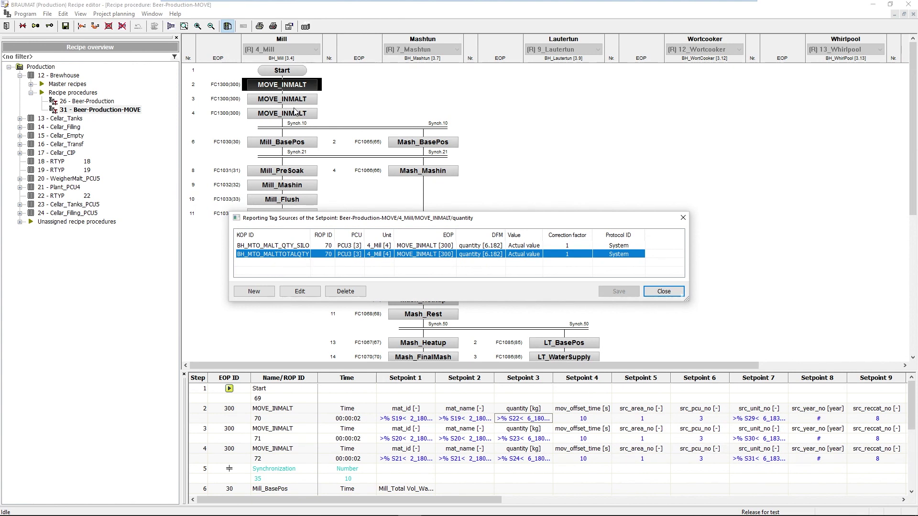
pyautogui.click(663, 291)
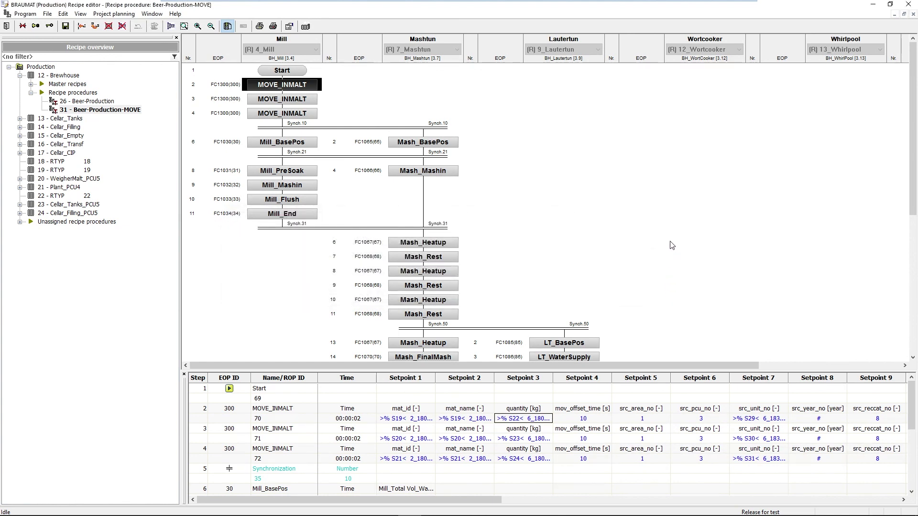
pyautogui.click(419, 129)
pyautogui.rightClick(420, 132)
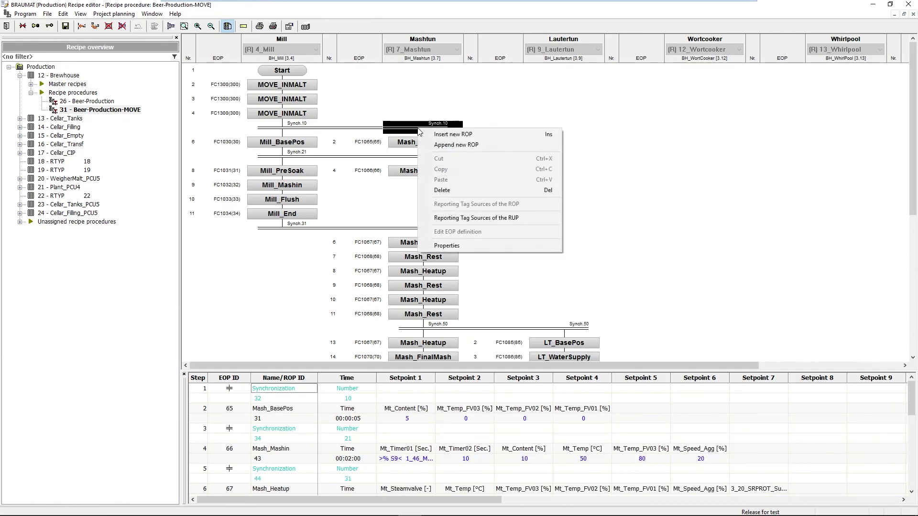
pyautogui.click(492, 218)
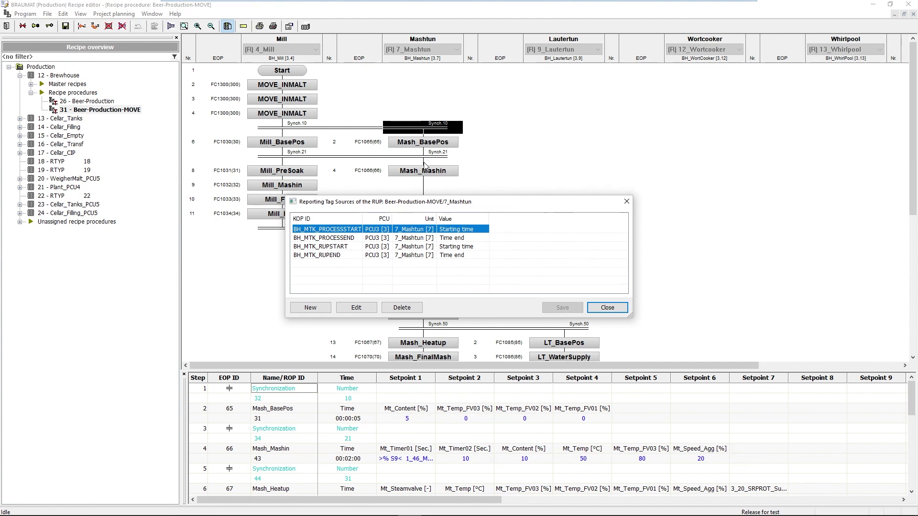
pyautogui.click(600, 306)
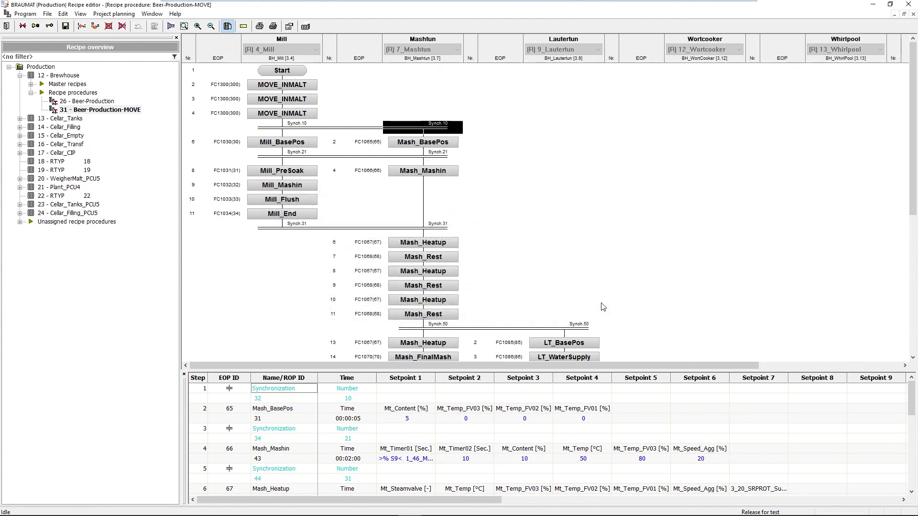
# Step: List the Reporting Tag Sources of the whole recipe procedure and select BH_MTO_BATCHSTART
pyautogui.rightClick(475, 89)
pyautogui.click(505, 108)
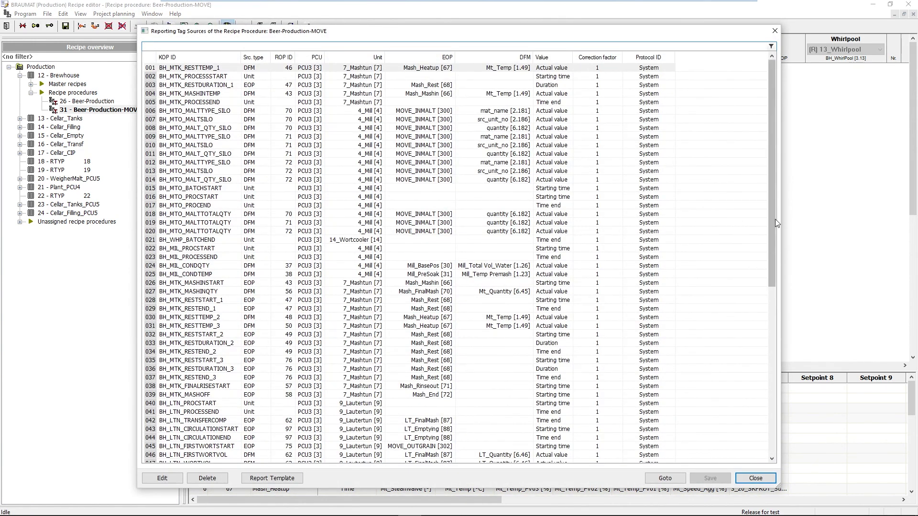
pyautogui.moveTo(770, 217)
pyautogui.mouseDown()
pyautogui.moveTo(762, 357)
pyautogui.moveTo(572, 217)
pyautogui.mouseUp()
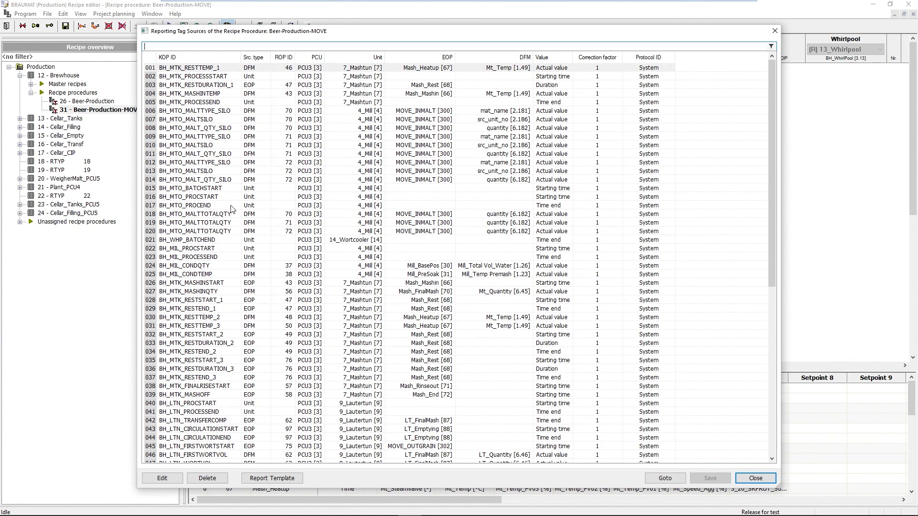
pyautogui.click(188, 190)
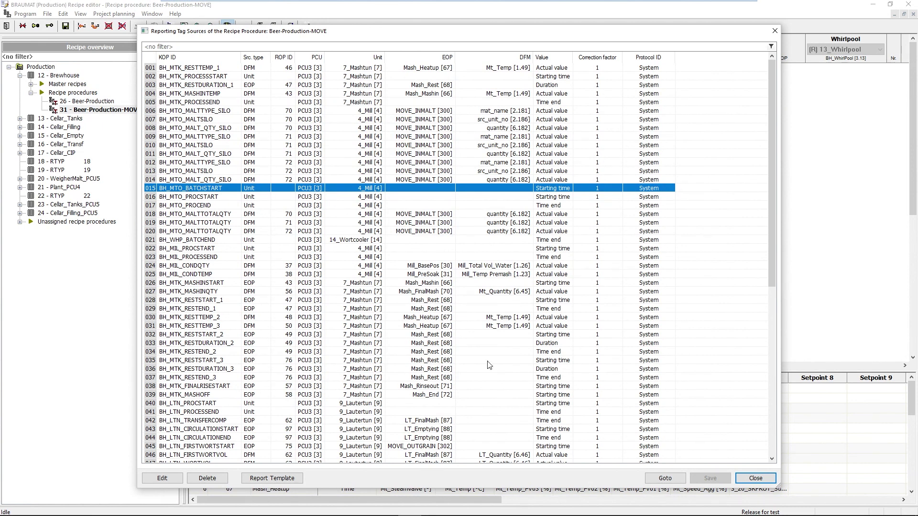
# Step: Open the existing batch report template RecProcReport_00031 in Excel
pyautogui.click(273, 479)
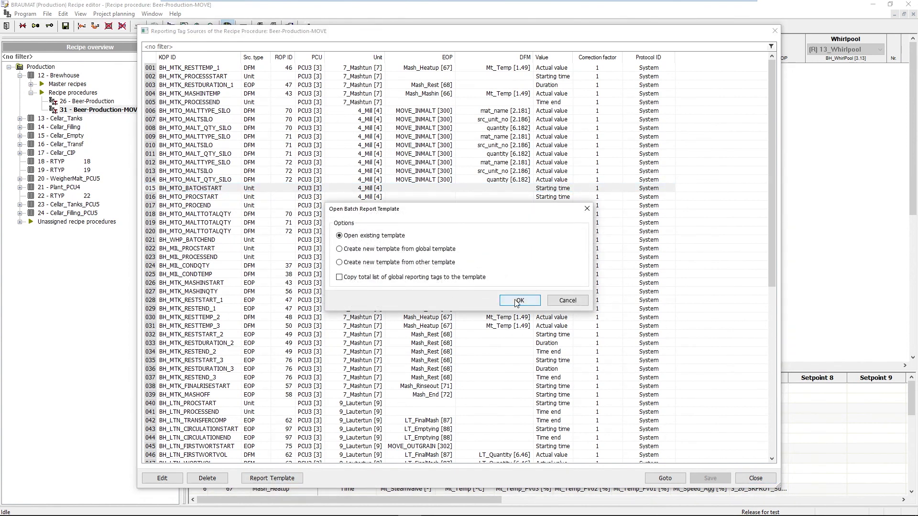
pyautogui.click(514, 301)
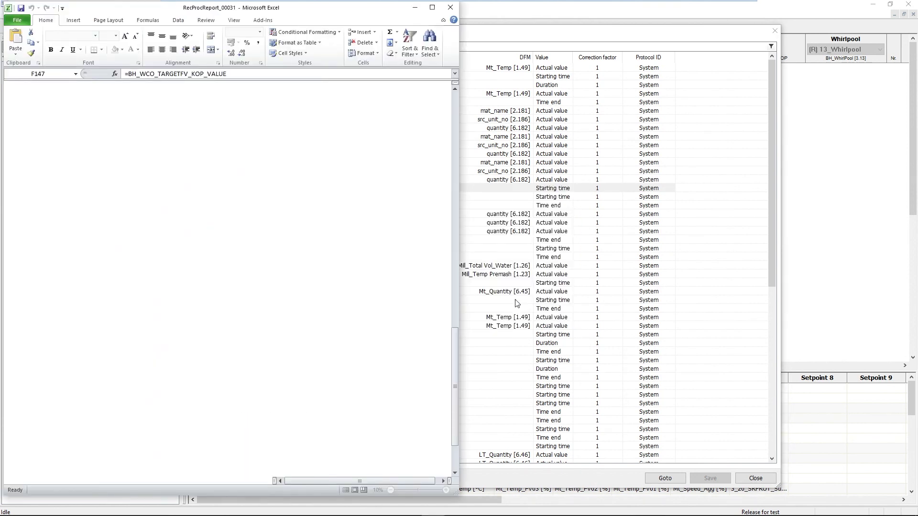
pyautogui.scroll(10, 302, 269)
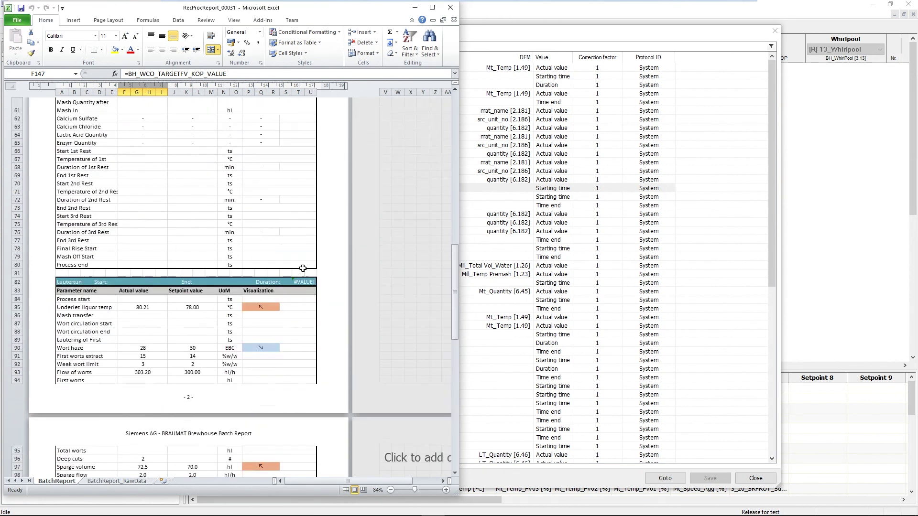
pyautogui.scroll(7, 303, 268)
pyautogui.scroll(7, 303, 268)
pyautogui.scroll(6, 303, 268)
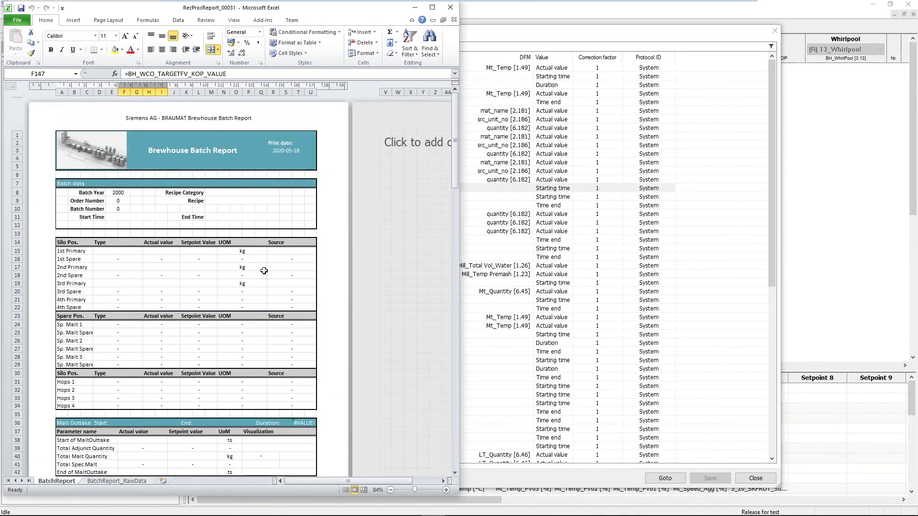
# Step: Review the BatchReport_RawData sheet of RecProcReport_00031 and close Excel
pyautogui.click(126, 481)
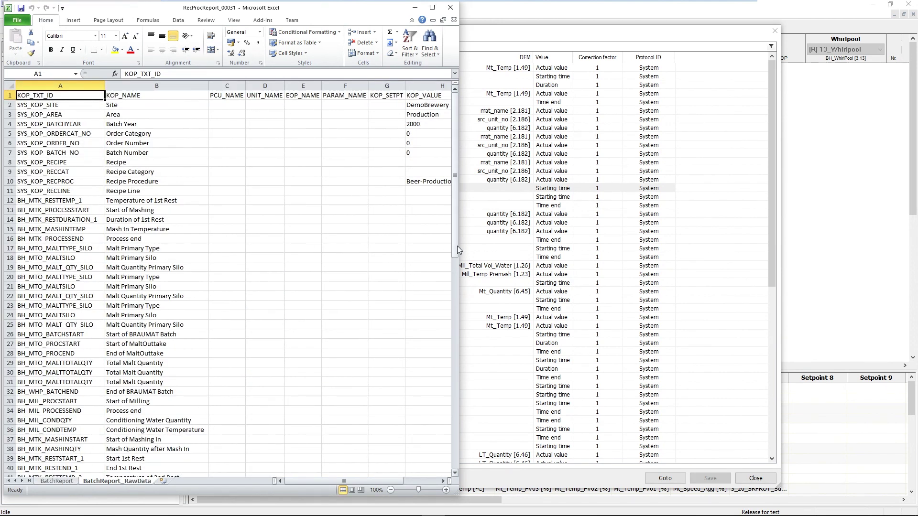
pyautogui.moveTo(457, 246); pyautogui.dragTo(459, 382)
pyautogui.moveTo(290, 483); pyautogui.dragTo(336, 483)
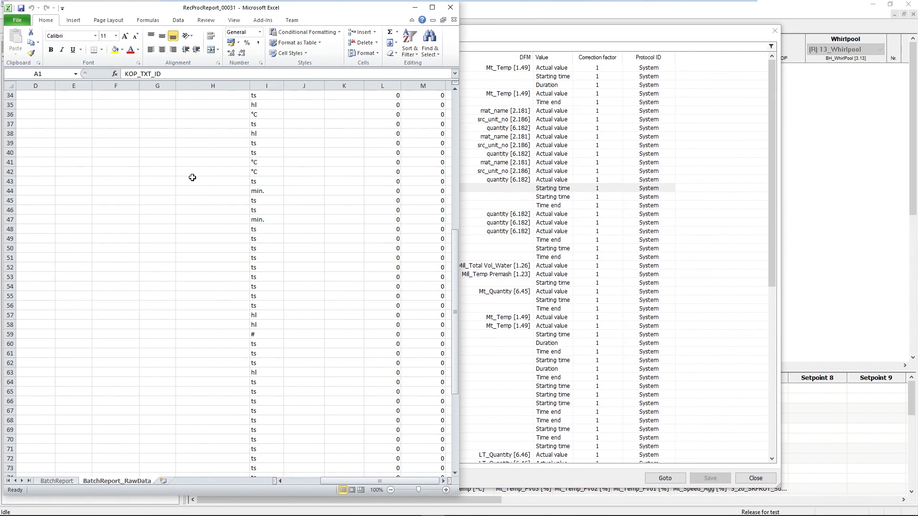
pyautogui.scroll(11, 192, 177)
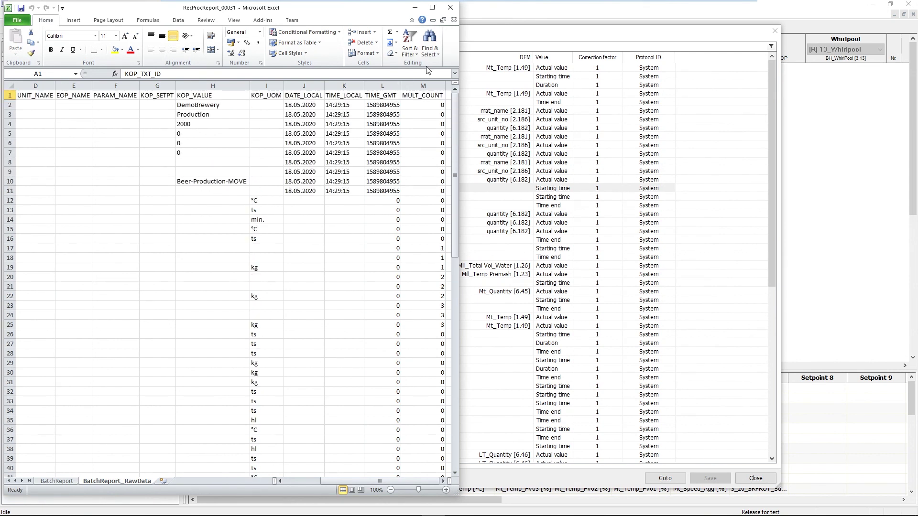
pyautogui.click(449, 7)
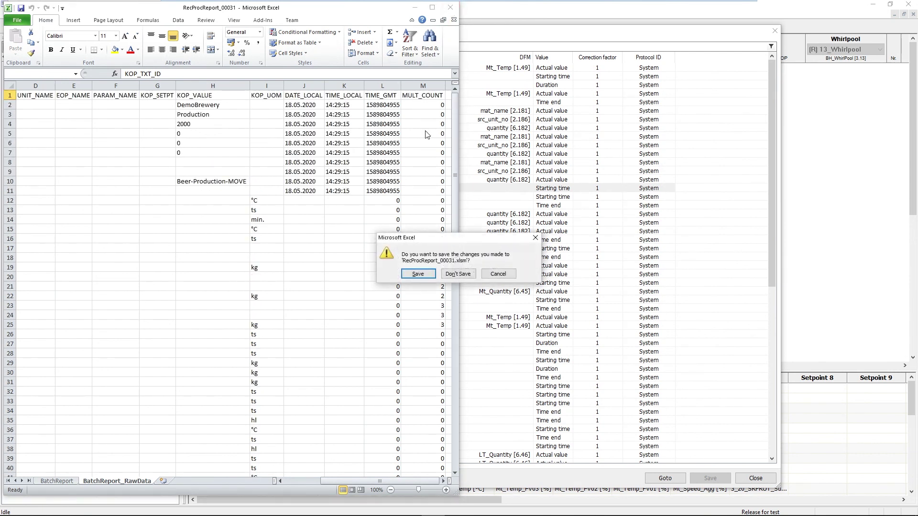
# Step: Close the tag sources list, resume the held BH_Mashtun sequence and open Batch Manager
pyautogui.click(454, 275)
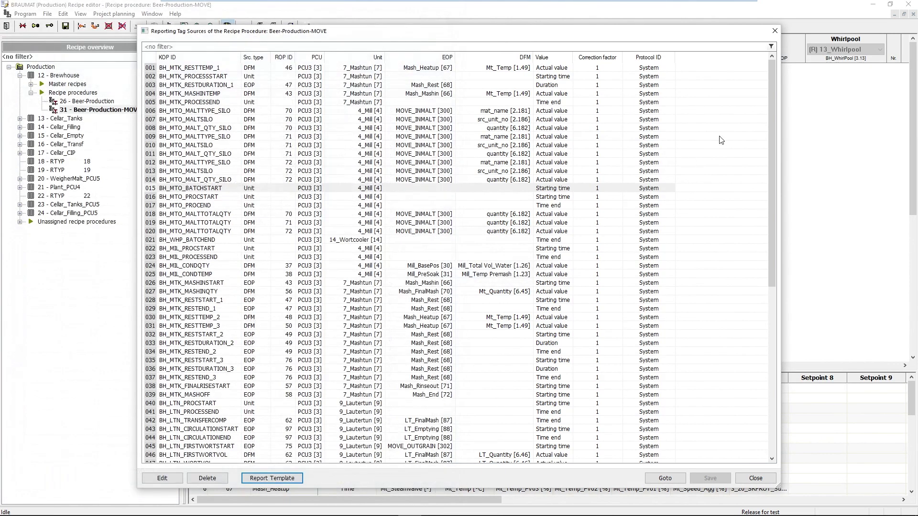
pyautogui.click(774, 33)
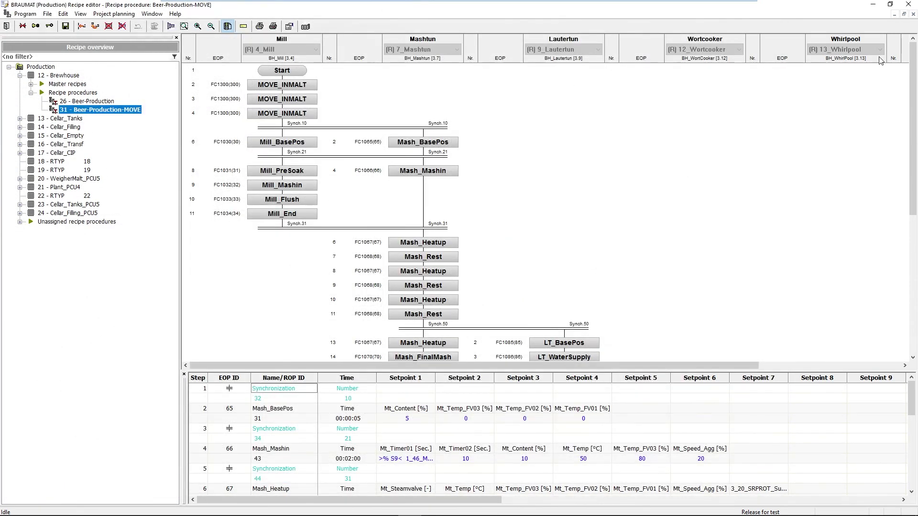
pyautogui.click(873, 7)
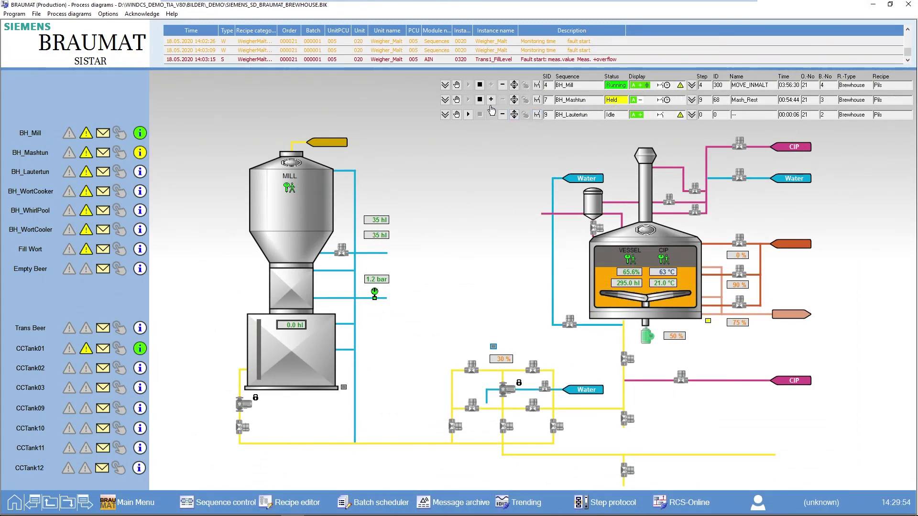
pyautogui.click(490, 101)
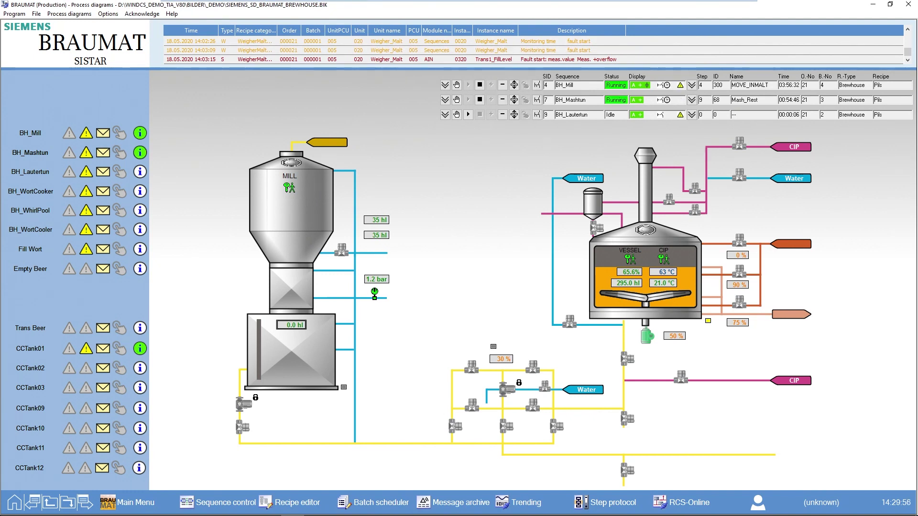
pyautogui.click(315, 507)
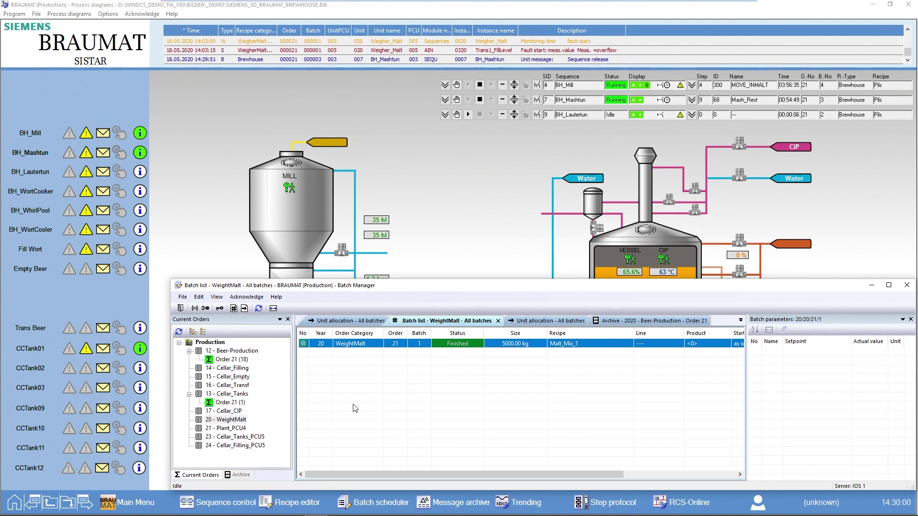
# Step: Create a new batch report from template for archived Order 21 batch 2
pyautogui.click(241, 475)
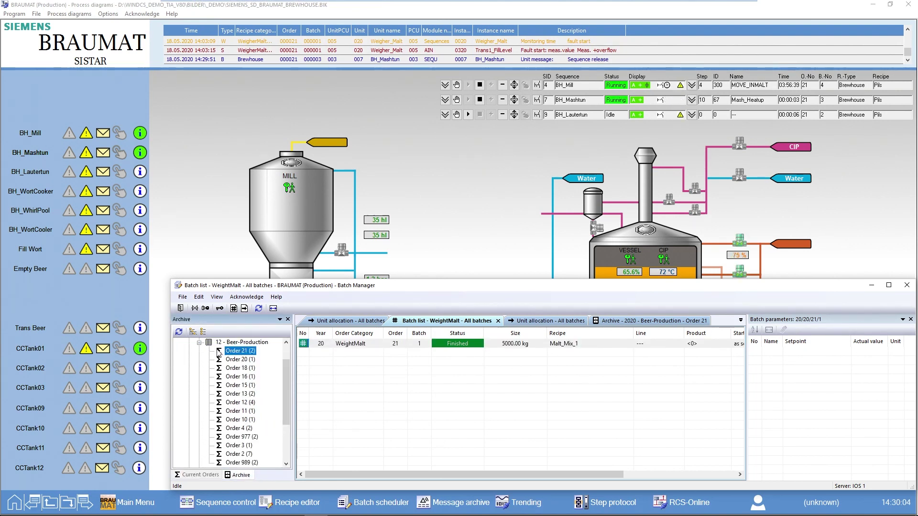
pyautogui.rightClick(455, 348)
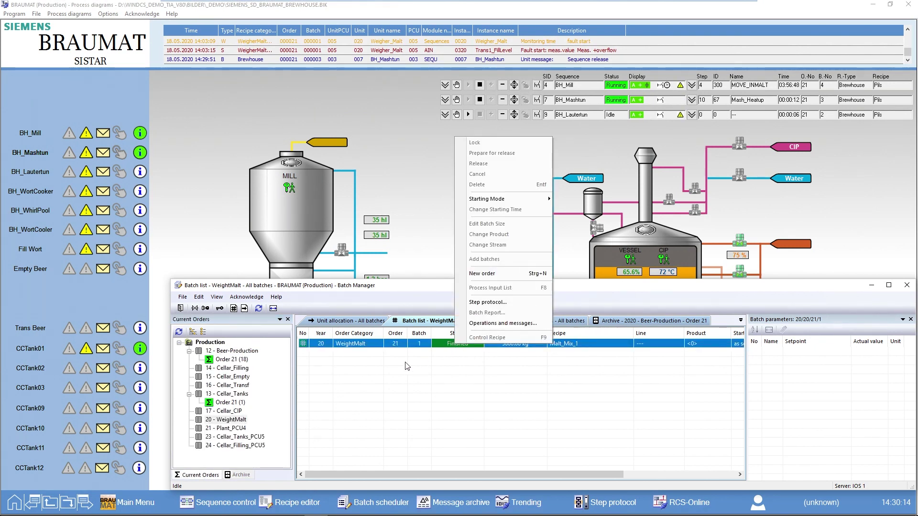
pyautogui.click(231, 361)
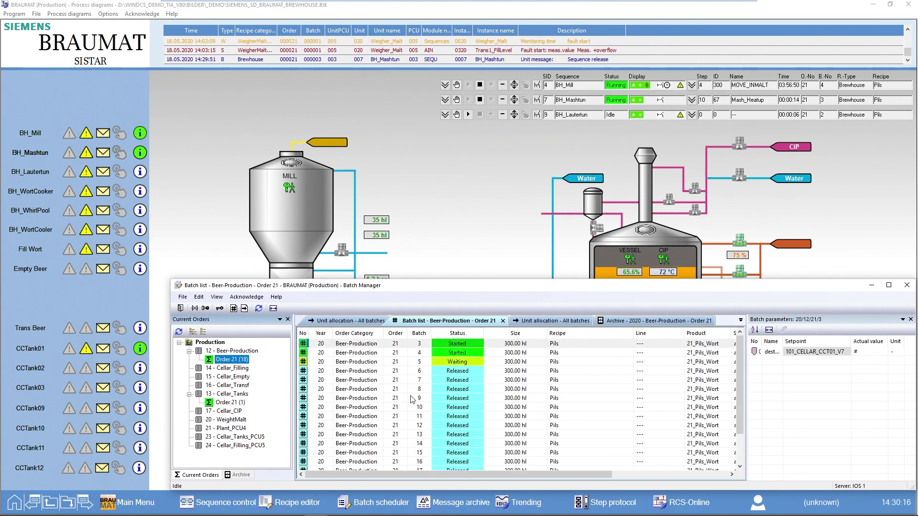
pyautogui.click(236, 476)
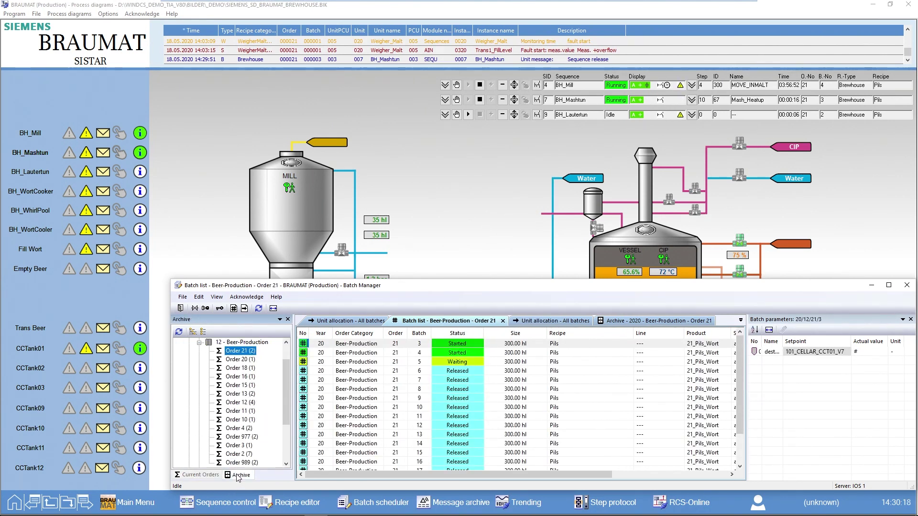
pyautogui.click(223, 357)
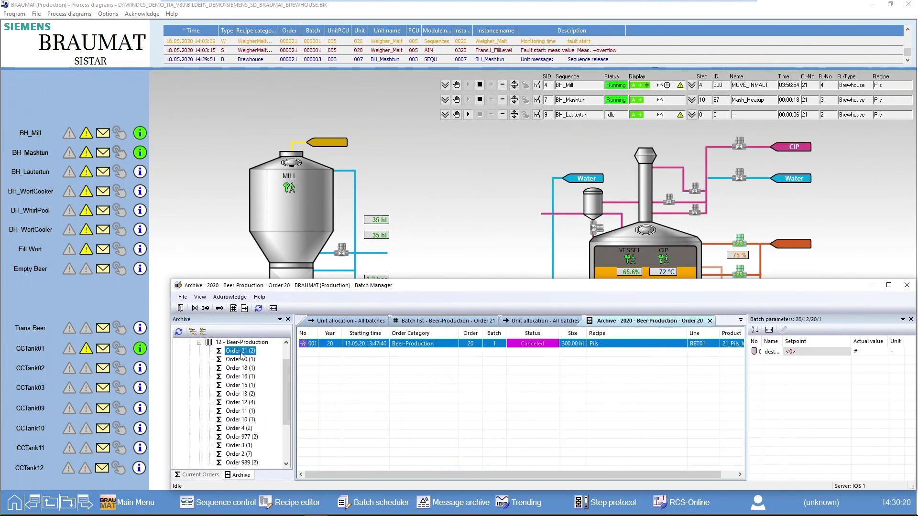
pyautogui.rightClick(525, 347)
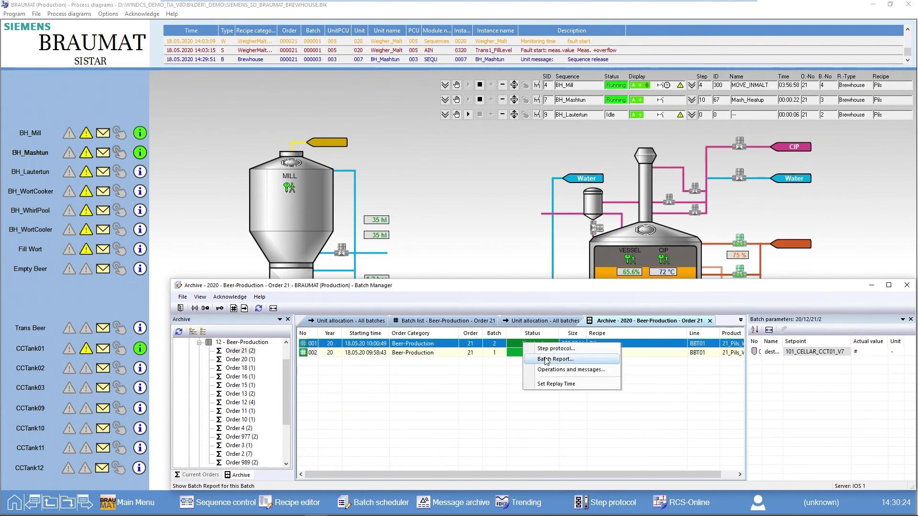
pyautogui.click(545, 359)
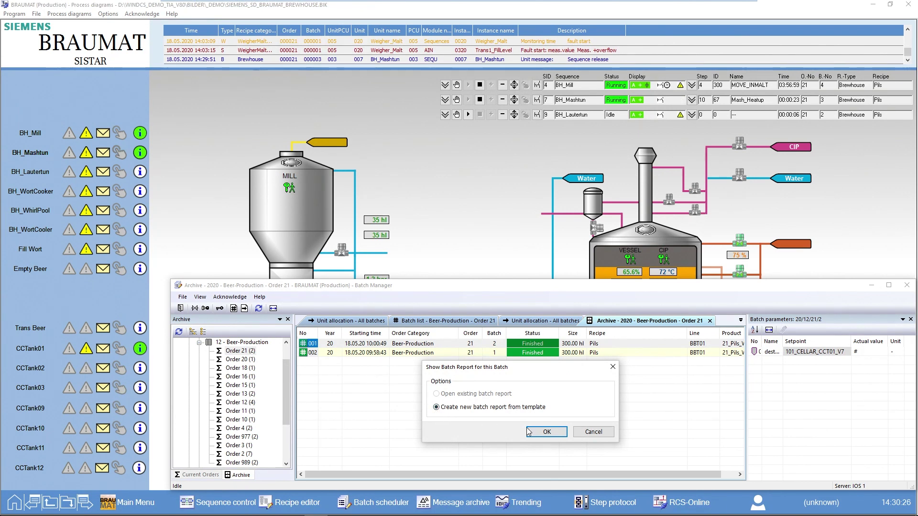
pyautogui.click(547, 431)
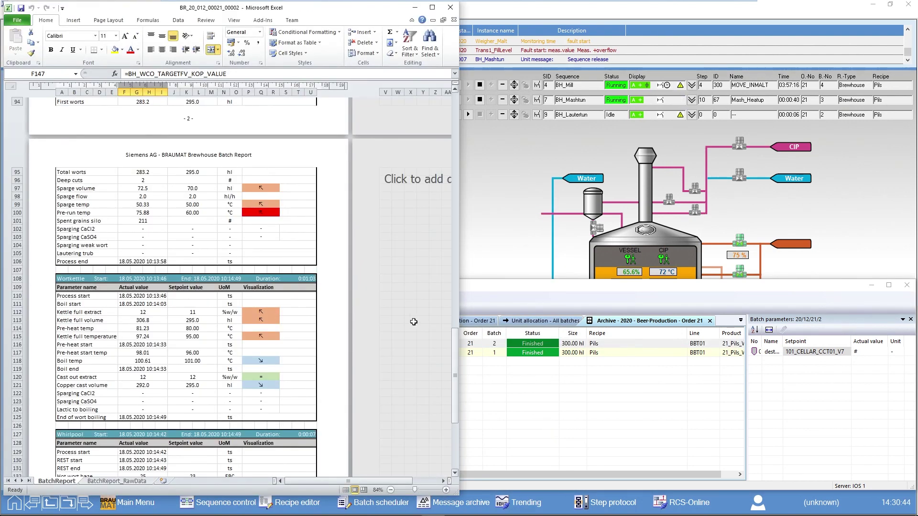
pyautogui.scroll(8, 343, 323)
pyautogui.scroll(5, 344, 269)
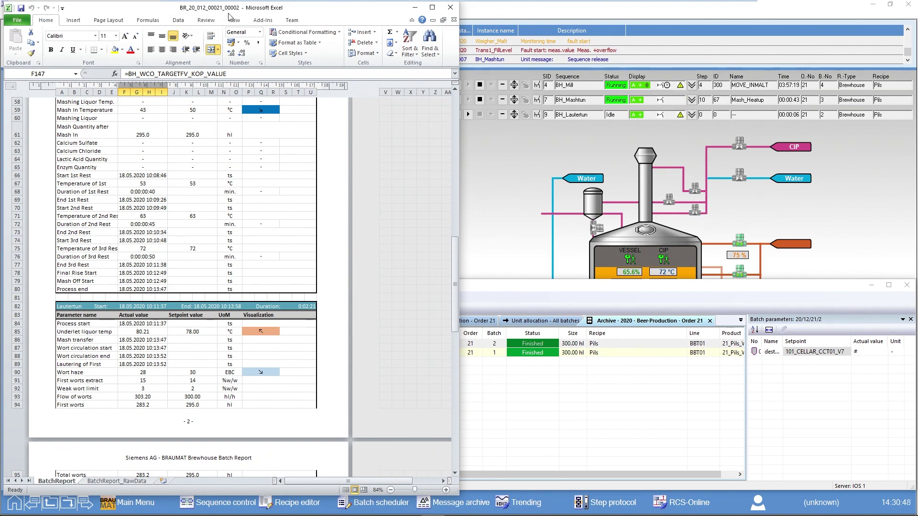
pyautogui.scroll(10, 230, 131)
pyautogui.scroll(9, 231, 128)
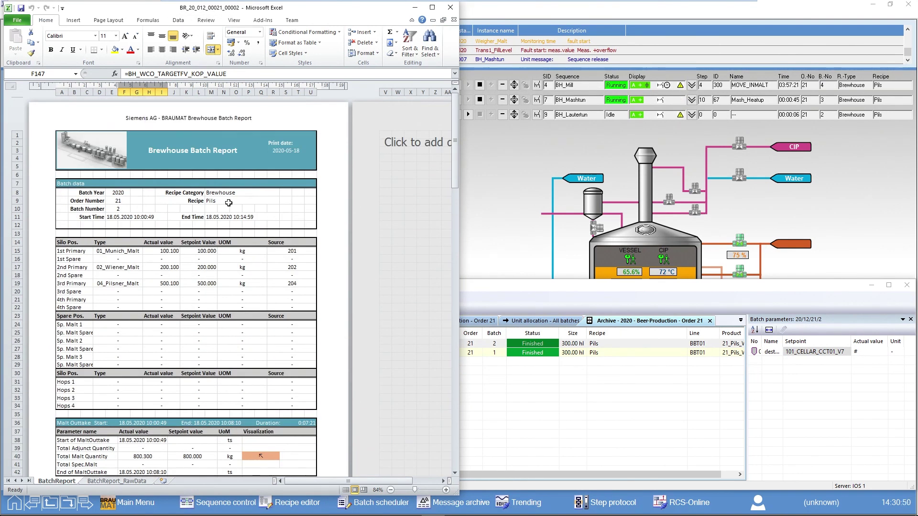
# Step: Inspect the Primary actual value formulas and the Total Malt Quantity formula in the BatchReport sheet
pyautogui.click(165, 252)
pyautogui.click(172, 266)
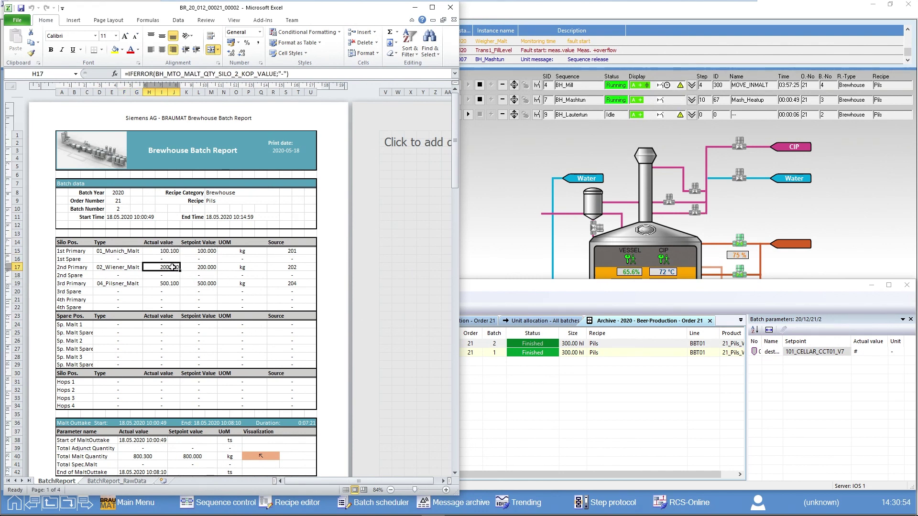
pyautogui.click(170, 284)
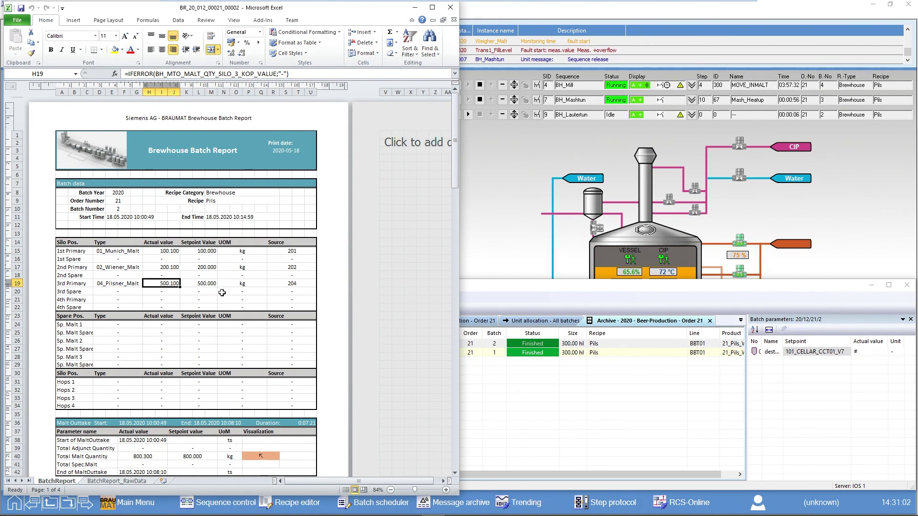
pyautogui.scroll(-2, 220, 293)
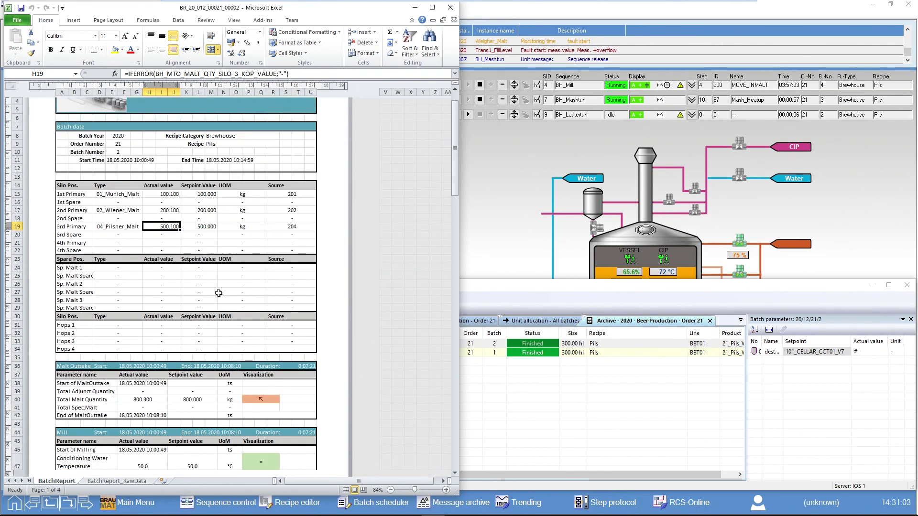
pyautogui.click(158, 399)
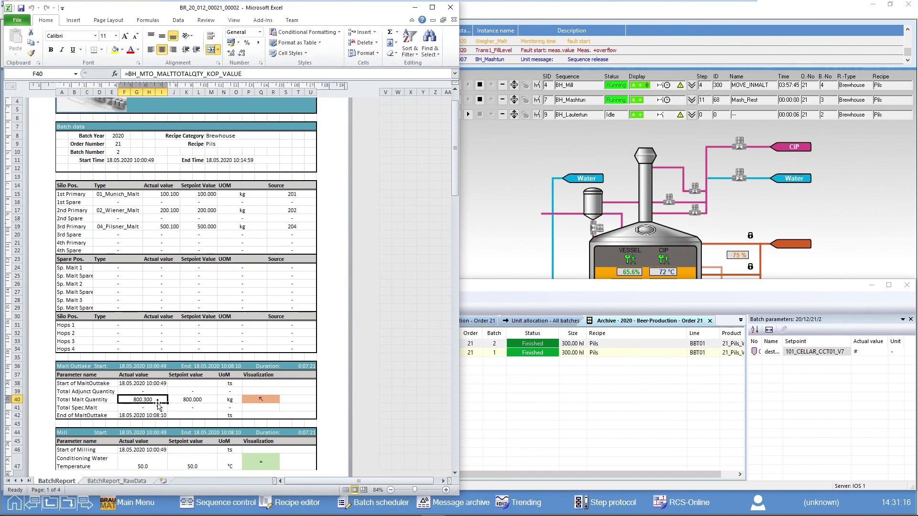
pyautogui.scroll(-2, 158, 407)
pyautogui.scroll(-2, 158, 402)
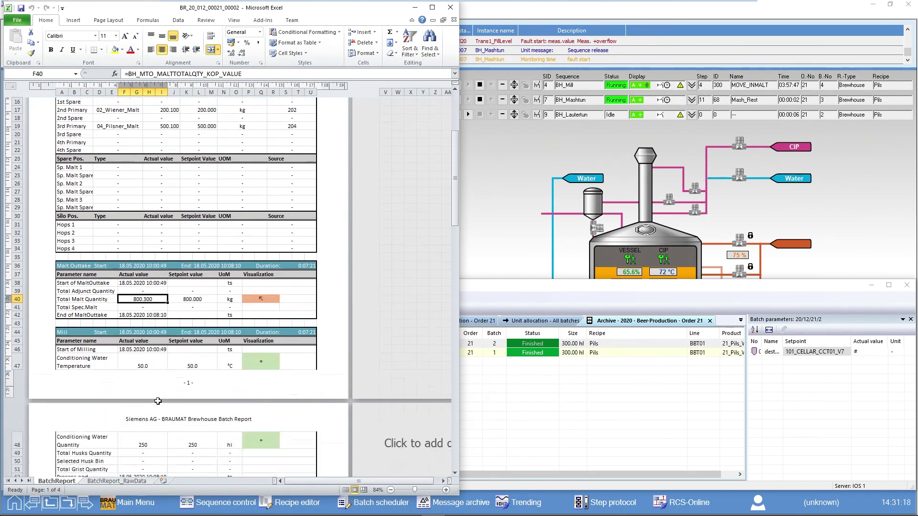
pyautogui.scroll(-2, 158, 402)
pyautogui.scroll(-2, 158, 402)
pyautogui.scroll(-5, 185, 387)
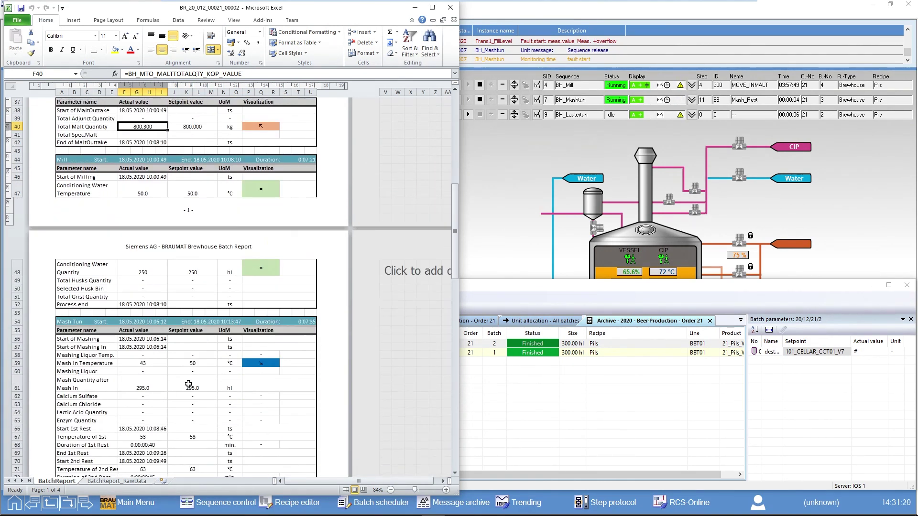
pyautogui.scroll(-5, 185, 387)
pyautogui.scroll(-5, 185, 387)
pyautogui.scroll(-5, 188, 385)
pyautogui.scroll(7, 188, 386)
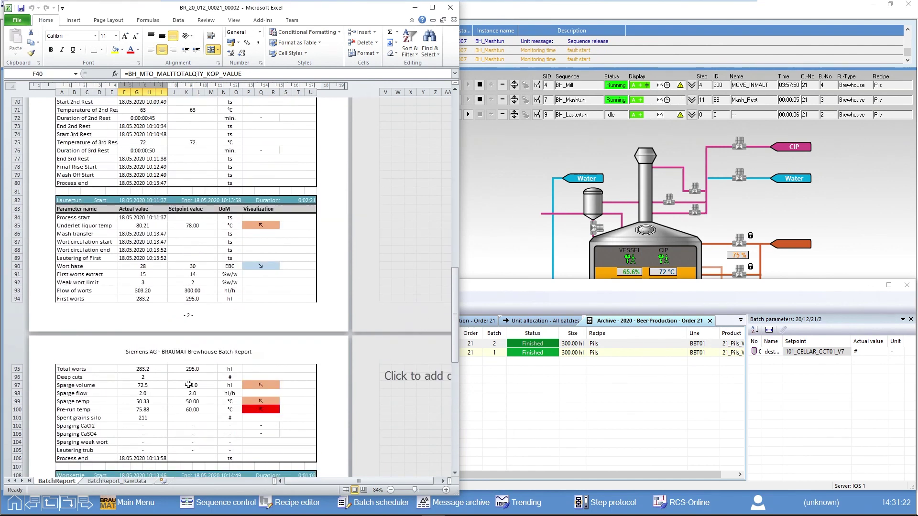
pyautogui.scroll(7, 188, 386)
pyautogui.scroll(7, 190, 384)
pyautogui.scroll(7, 191, 381)
pyautogui.scroll(-5, 192, 380)
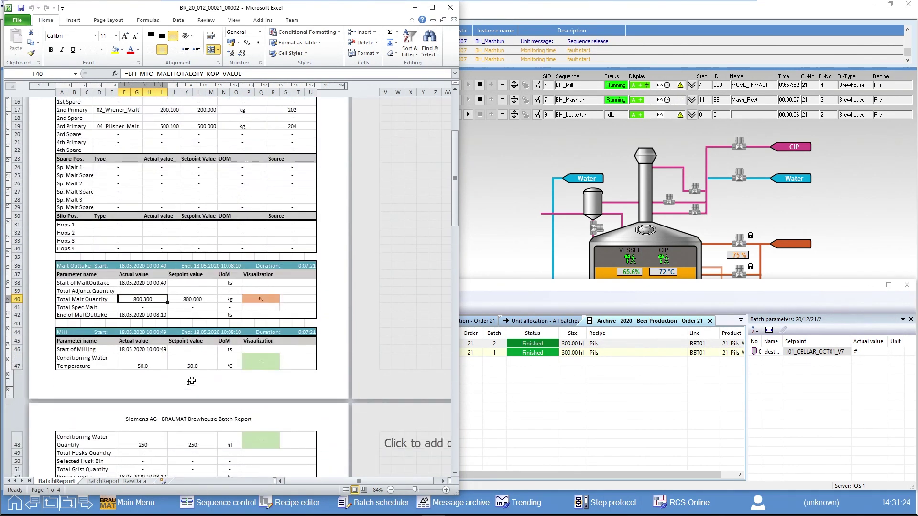
# Step: Inspect the temperature and conditioning water indicators, then show the BatchReport_RawData sheet
pyautogui.click(257, 359)
pyautogui.click(266, 439)
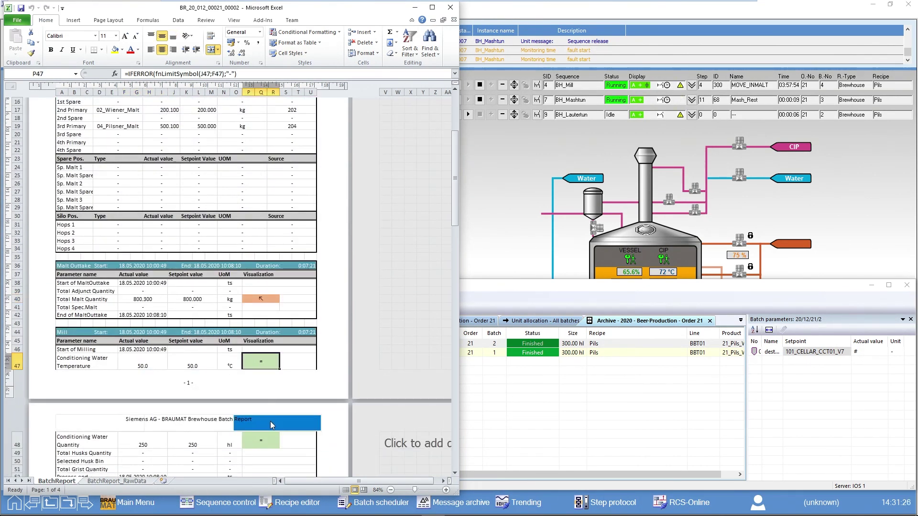
pyautogui.scroll(-3, 266, 439)
pyautogui.scroll(-5, 266, 440)
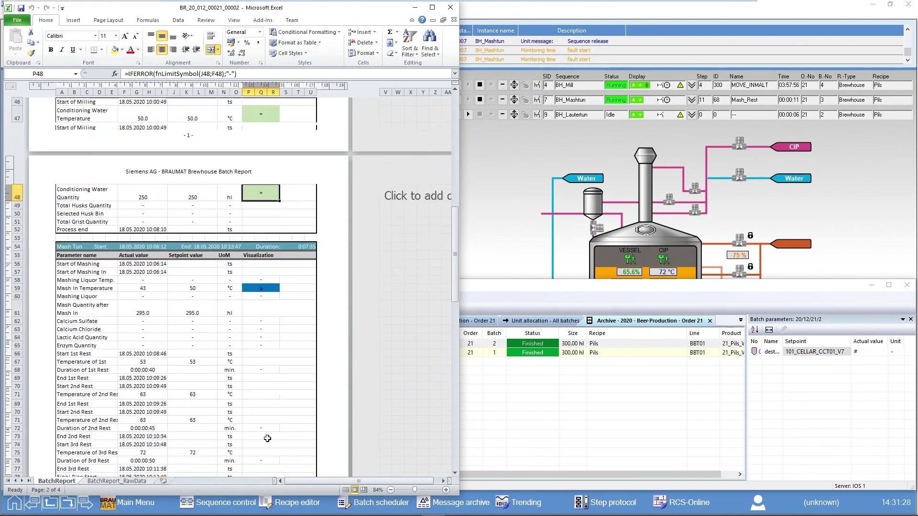
pyautogui.click(260, 288)
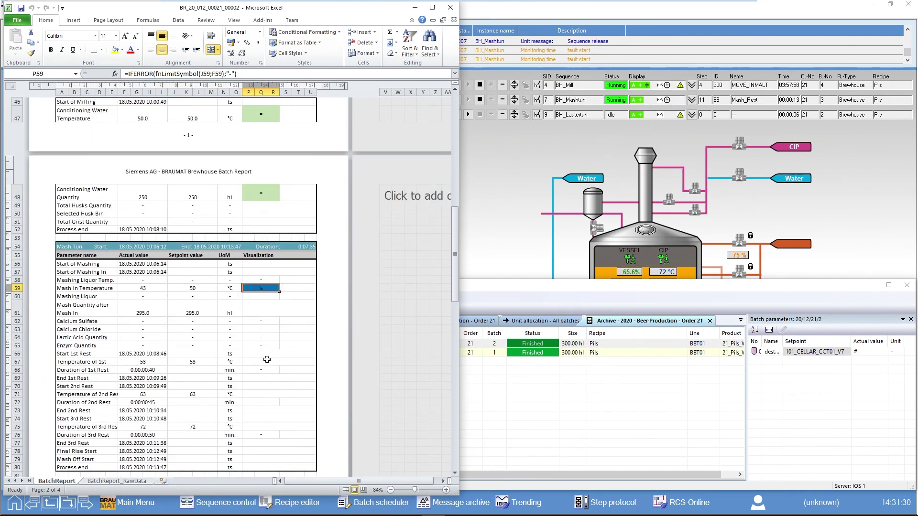
pyautogui.scroll(-4, 266, 359)
pyautogui.scroll(-3, 236, 395)
pyautogui.click(132, 481)
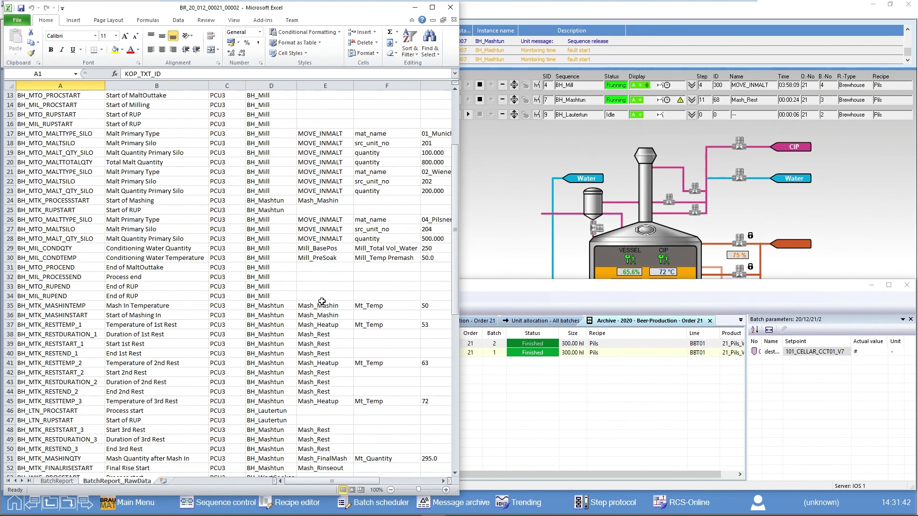
# Step: Close the batch report workbook, saving changes, to return to the Batch Manager
pyautogui.click(323, 296)
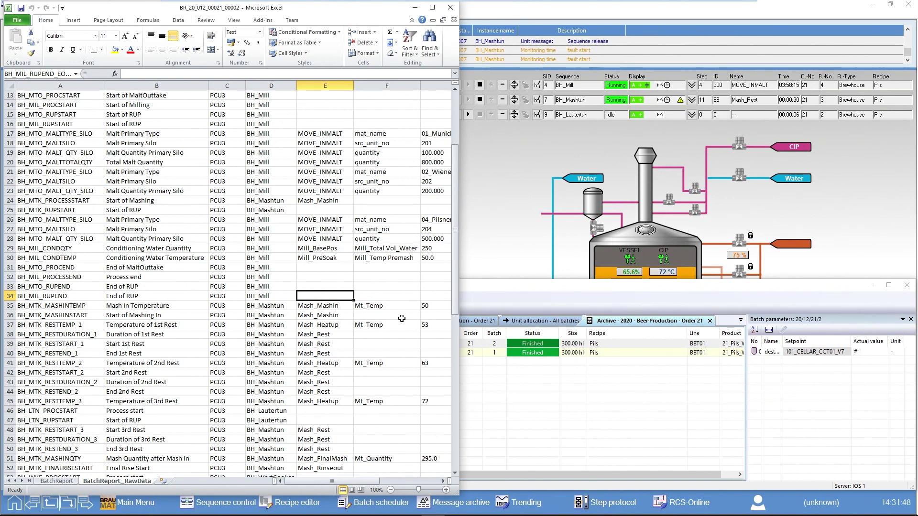
pyautogui.scroll(-6, 389, 318)
pyautogui.scroll(-8, 386, 319)
pyautogui.scroll(-5, 387, 319)
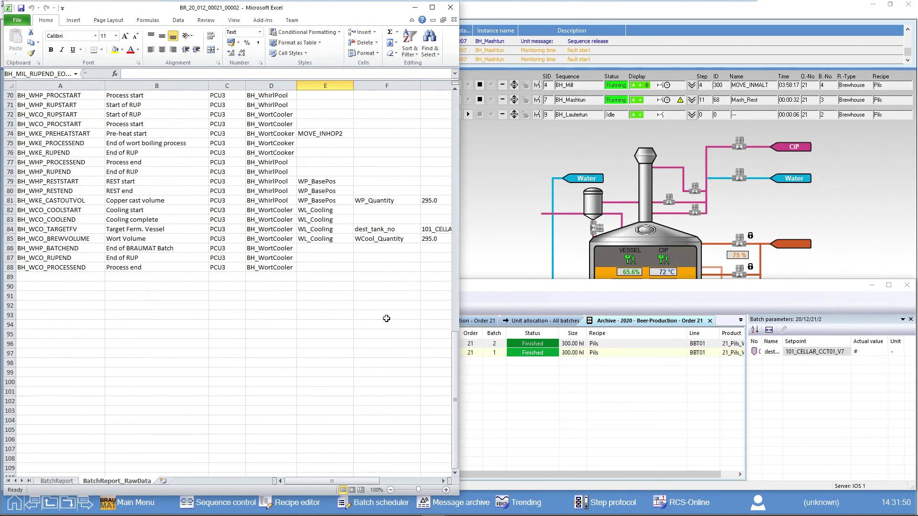
pyautogui.click(452, 10)
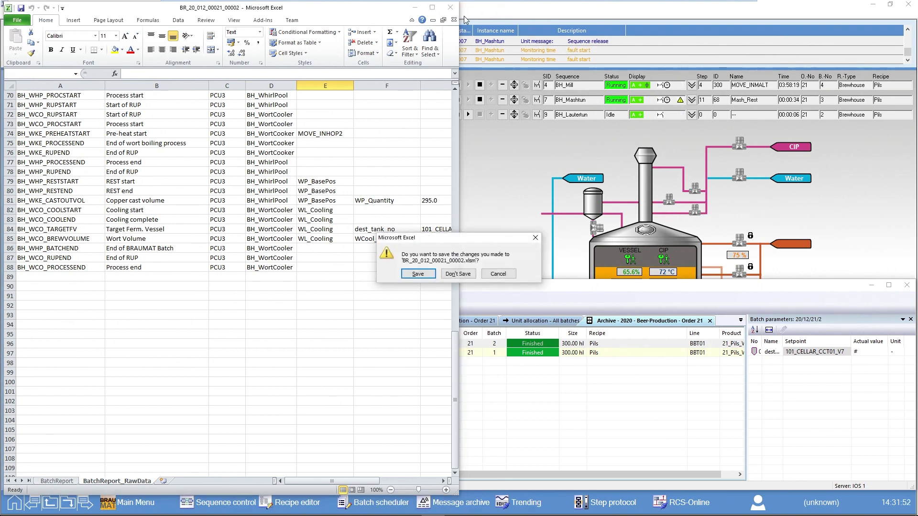
pyautogui.click(421, 274)
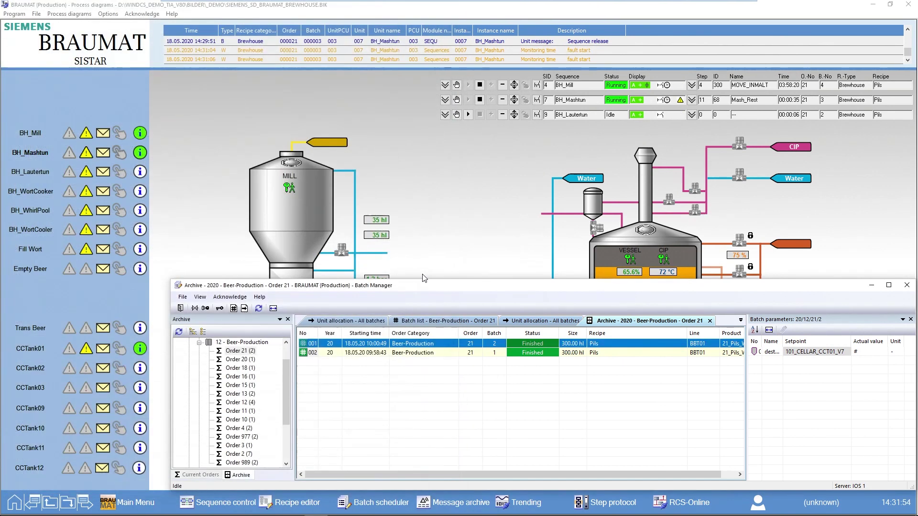
# Step: Hide the Batch Manager and bring up the cellar diagram with tanks CCT01–CCT12 from the plant overview
pyautogui.click(872, 286)
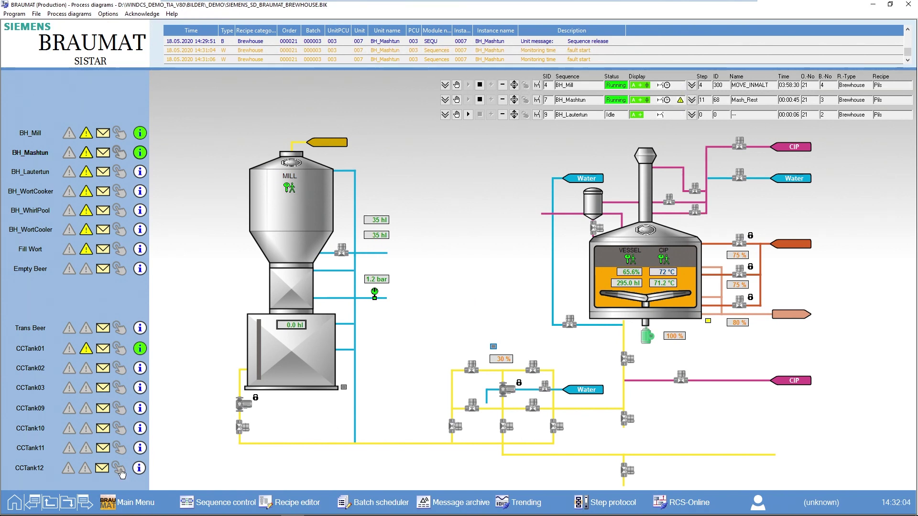
pyautogui.click(16, 504)
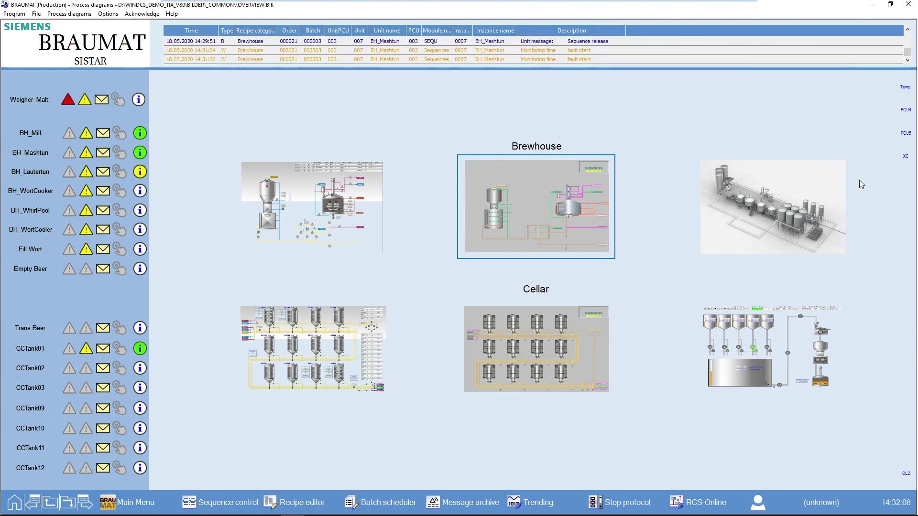
pyautogui.click(903, 135)
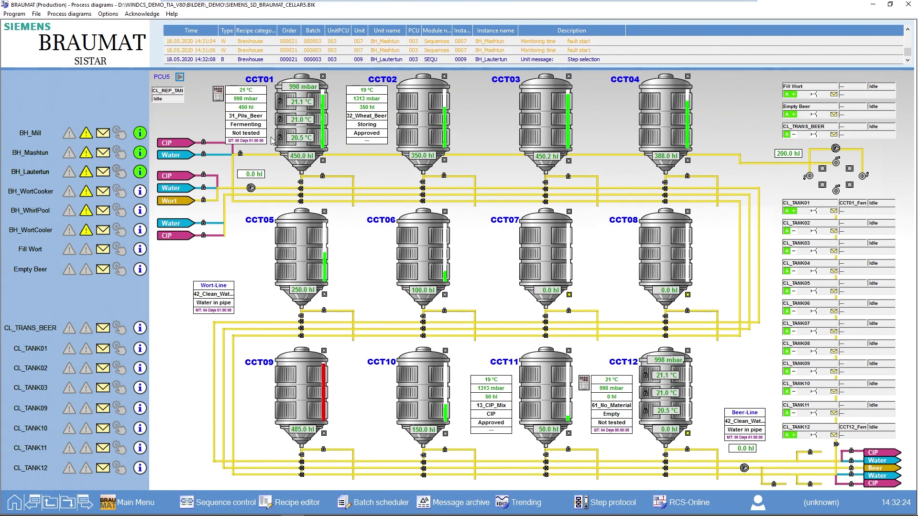
# Step: Inspect the faceplates of tanks CCT01, CCT12 and CCT11 one after another
pyautogui.click(254, 130)
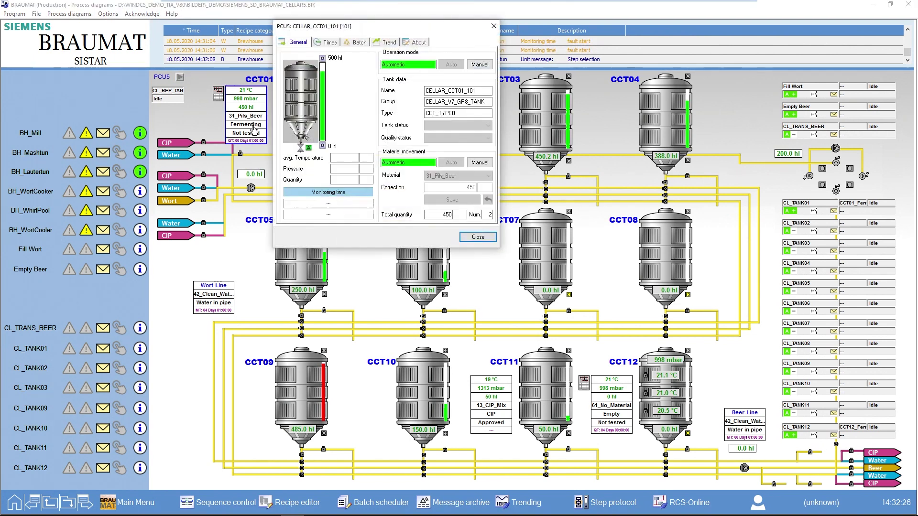
pyautogui.click(493, 27)
pyautogui.click(614, 414)
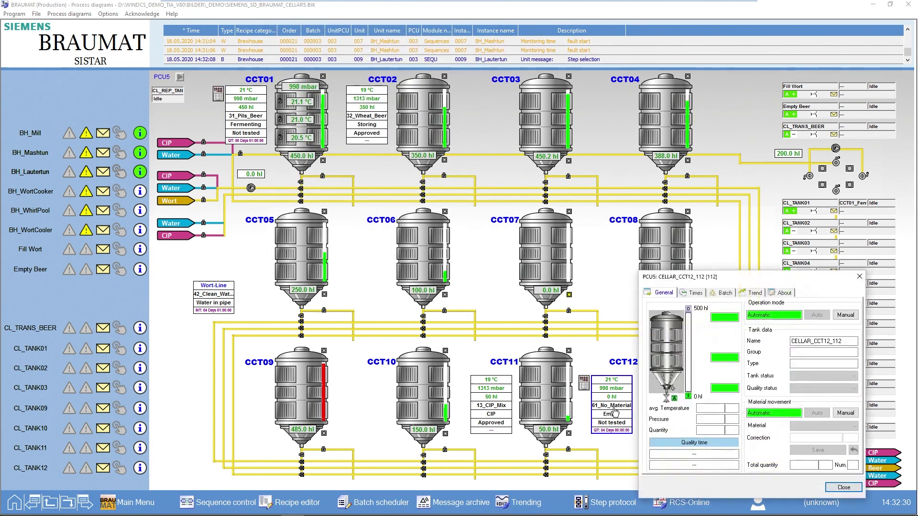
pyautogui.press('Escape')
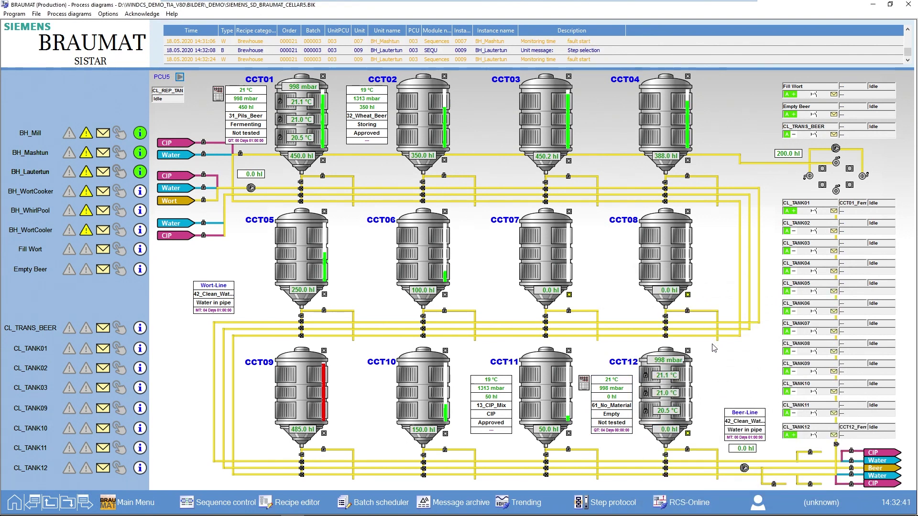
pyautogui.click(506, 418)
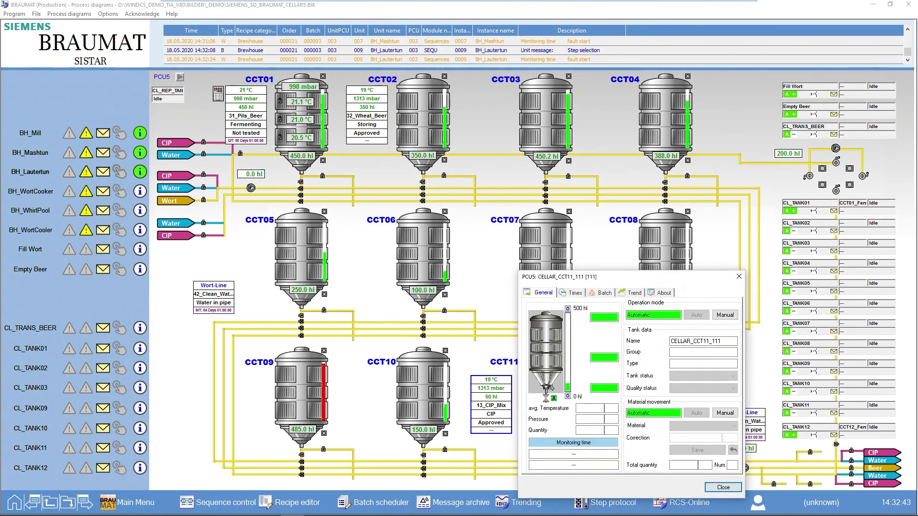
pyautogui.click(738, 277)
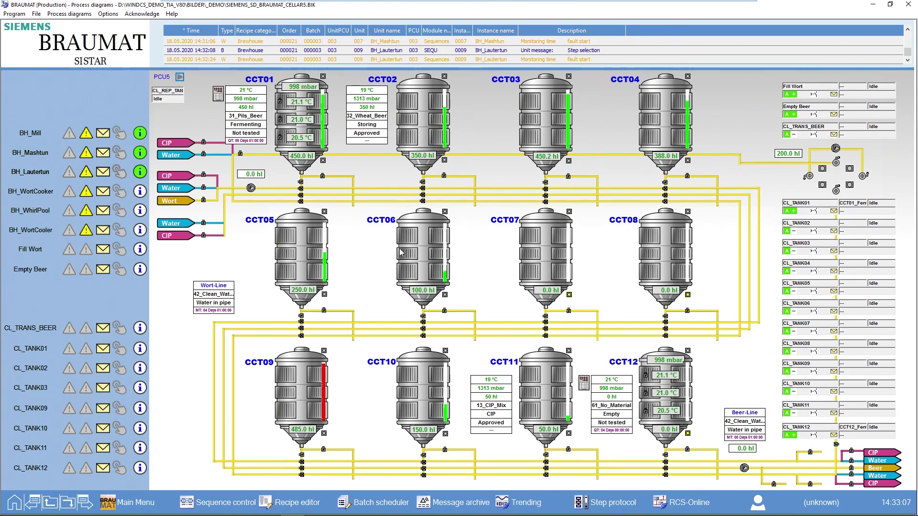
# Step: Start the CL_REP_TANK report unit on PCU5 with its play button
pyautogui.click(179, 78)
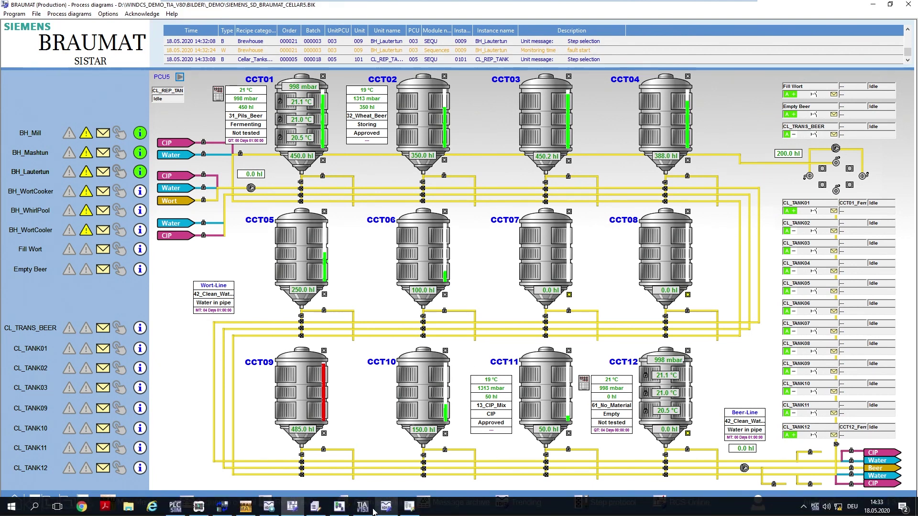
# Step: Restore the Batch Manager and select 23 - Cellar_Tanks_PCU5 in the Archive tree to list its 2020 batches
pyautogui.click(339, 506)
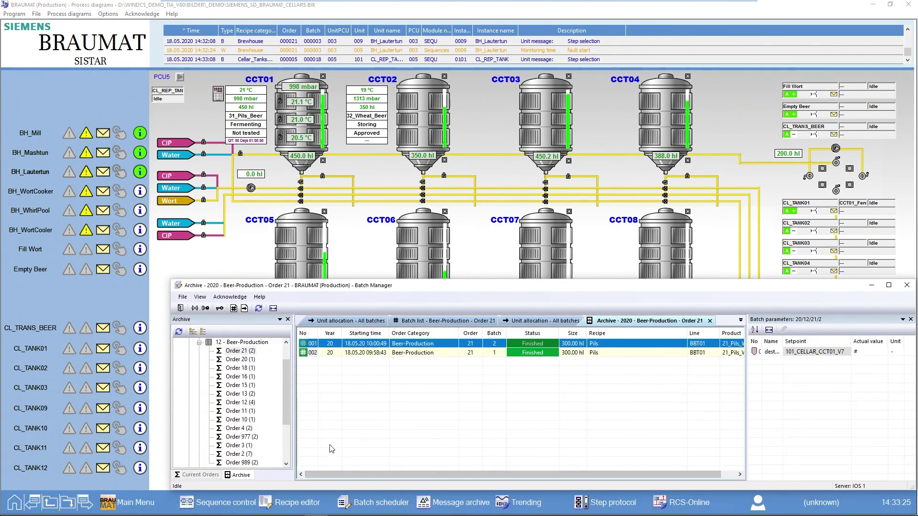
pyautogui.click(211, 475)
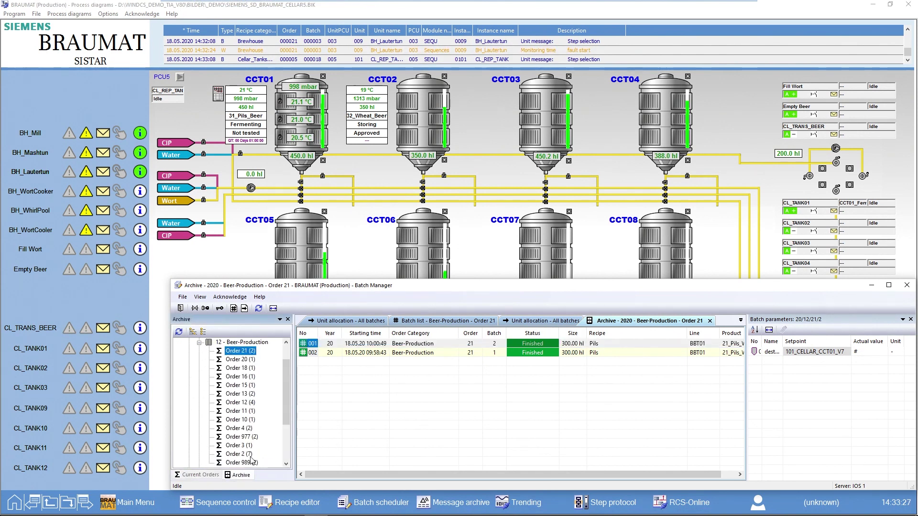
pyautogui.click(200, 344)
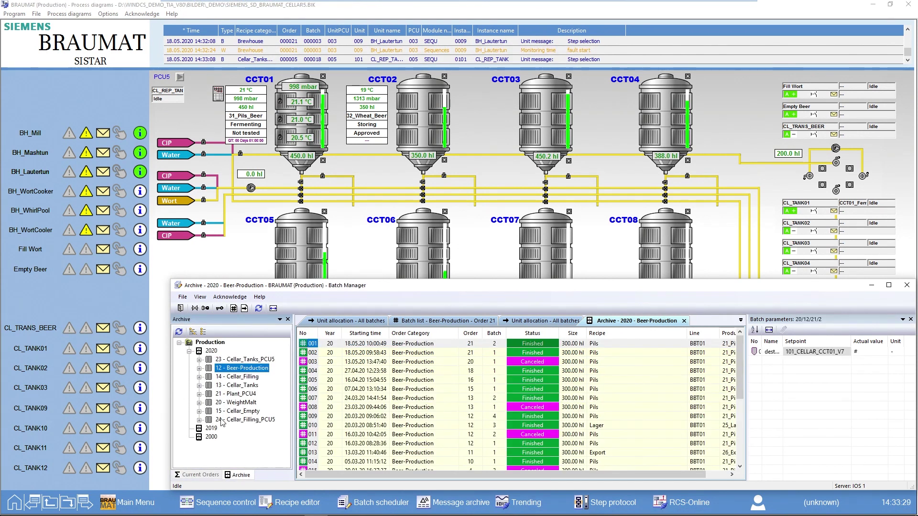
pyautogui.click(199, 359)
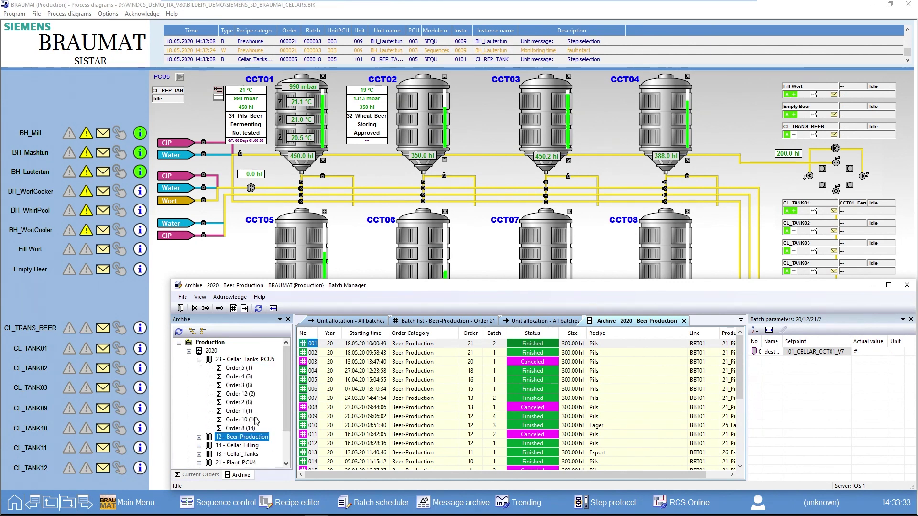
pyautogui.click(258, 361)
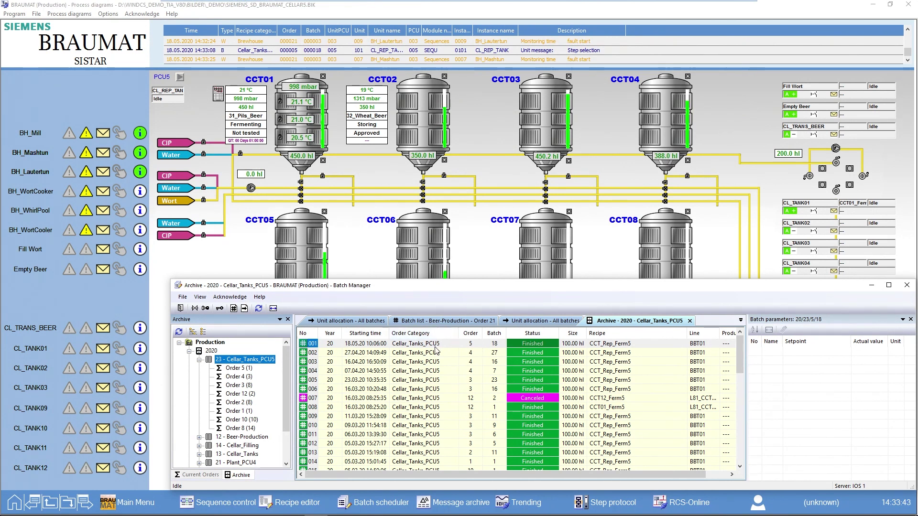
# Step: Open the existing batch report for cellar tank batch 001 as the Cellar Tank Report in Excel
pyautogui.rightClick(519, 345)
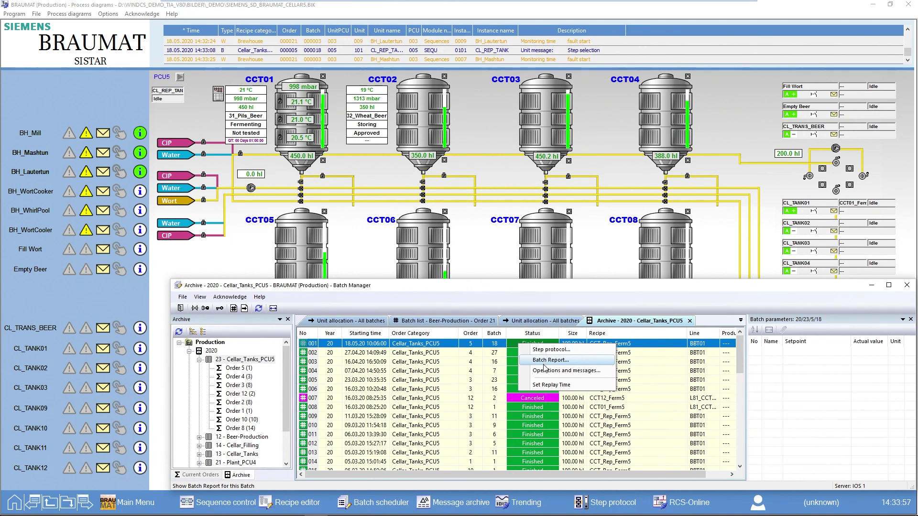
pyautogui.click(547, 364)
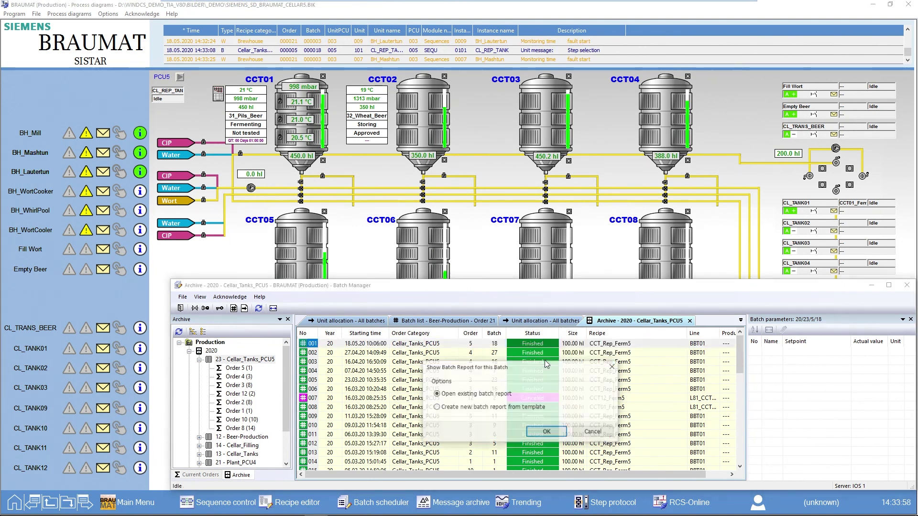
pyautogui.click(546, 432)
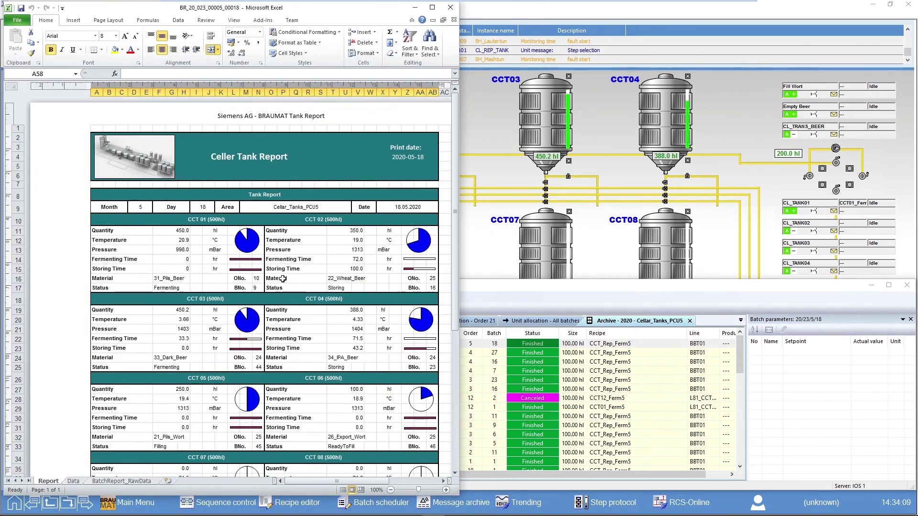
pyautogui.scroll(-3, 269, 302)
pyautogui.scroll(-2, 270, 302)
pyautogui.scroll(-8, 269, 302)
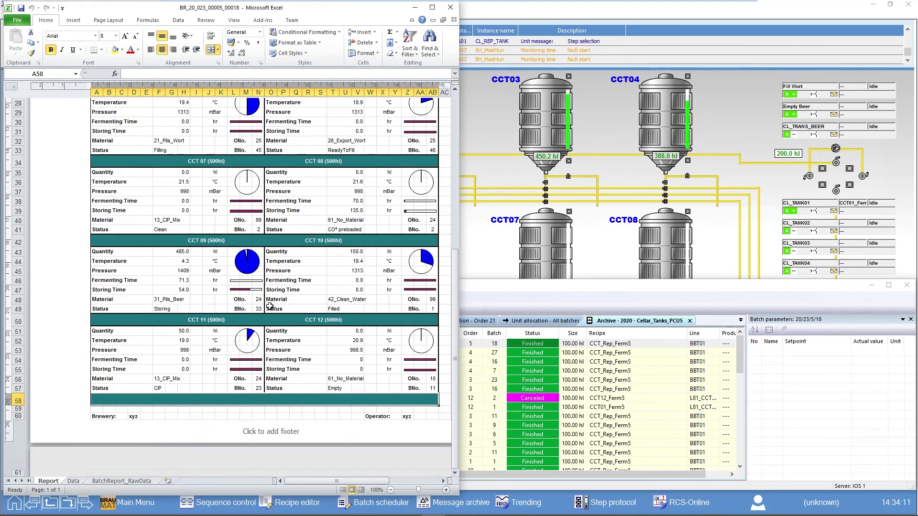
pyautogui.scroll(7, 270, 306)
pyautogui.scroll(3, 270, 307)
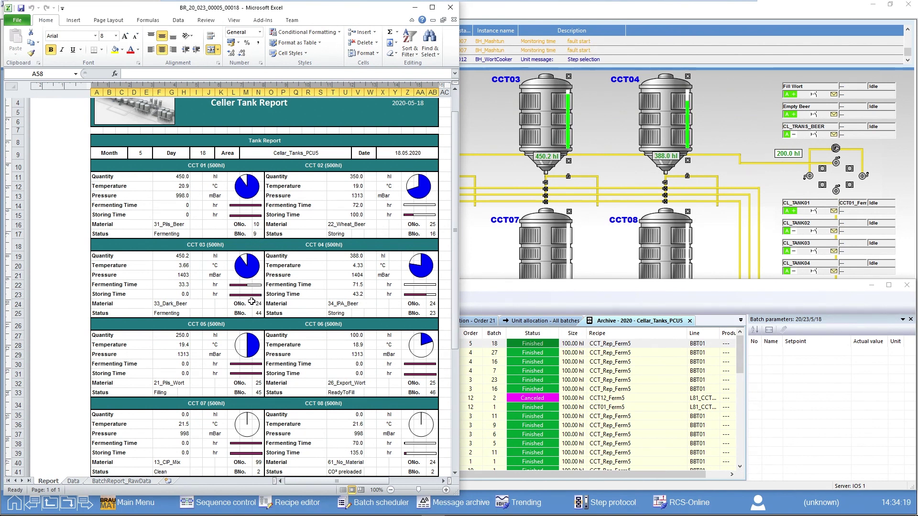
pyautogui.scroll(-1, 253, 303)
pyautogui.scroll(-1, 253, 301)
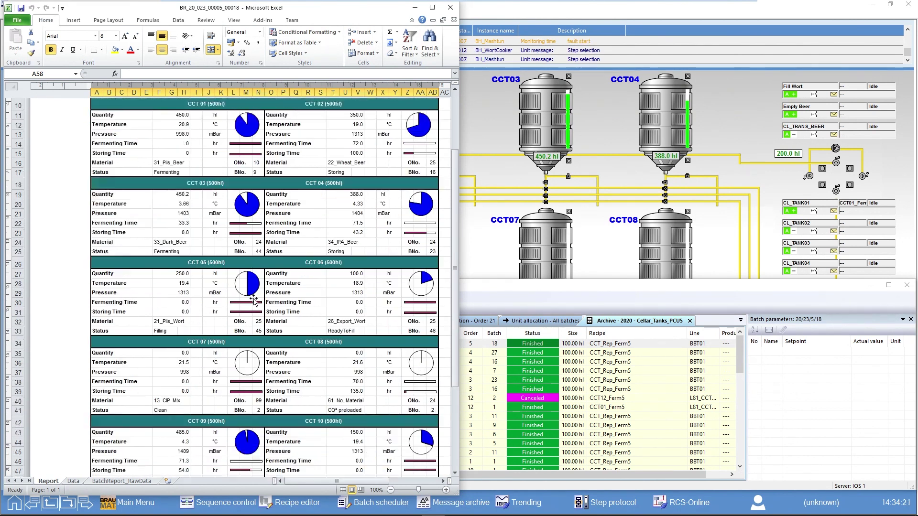
pyautogui.scroll(-1, 254, 299)
pyautogui.scroll(-2, 254, 300)
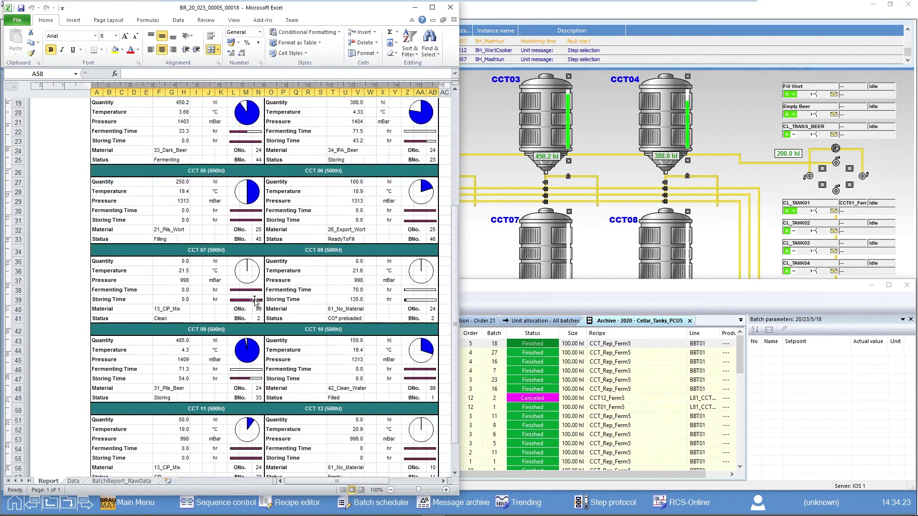
pyautogui.scroll(-1, 254, 302)
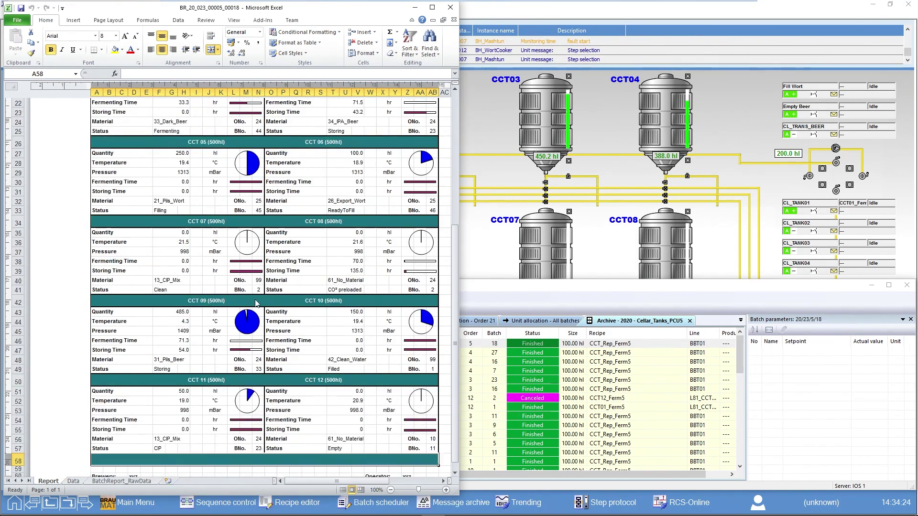
pyautogui.click(252, 326)
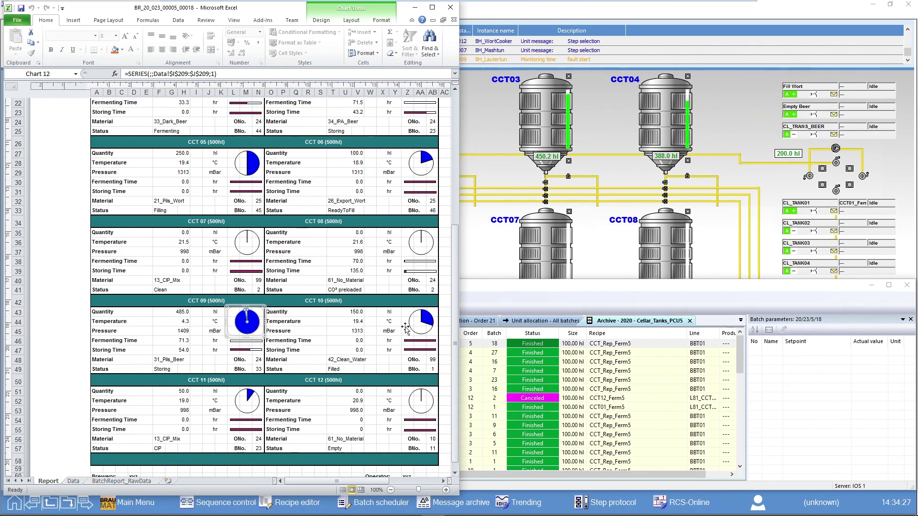
pyautogui.click(420, 323)
pyautogui.click(429, 248)
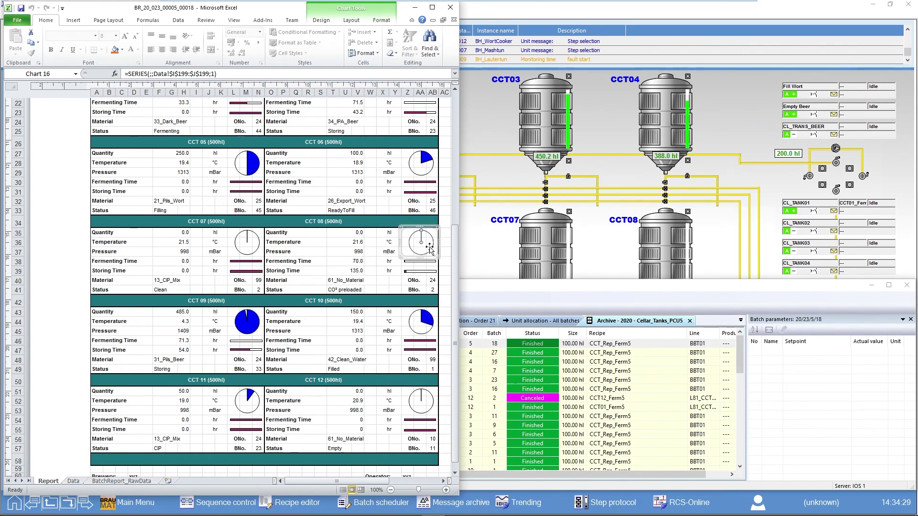
pyautogui.scroll(3, 354, 292)
pyautogui.scroll(4, 348, 313)
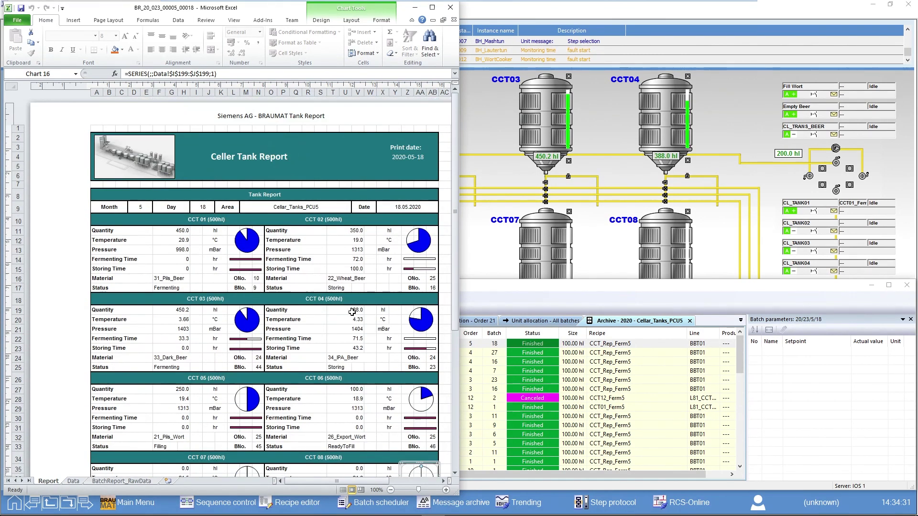